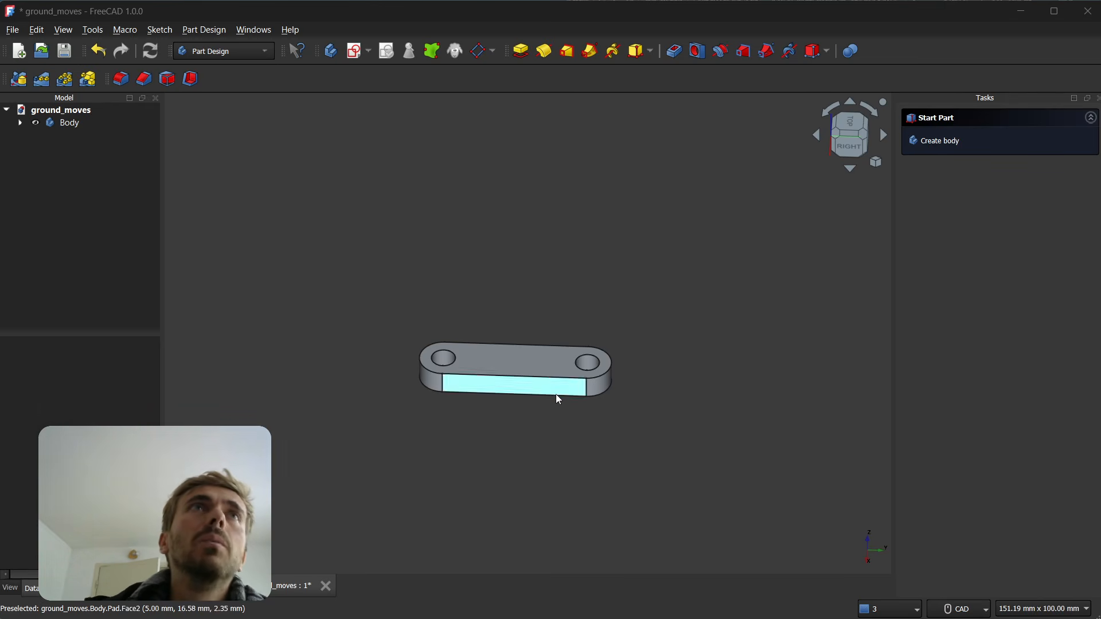
# Insert a default drawing page in the TechDraw workbench and move the annotation toolbar onto its own row.
pyautogui.click(264, 46)
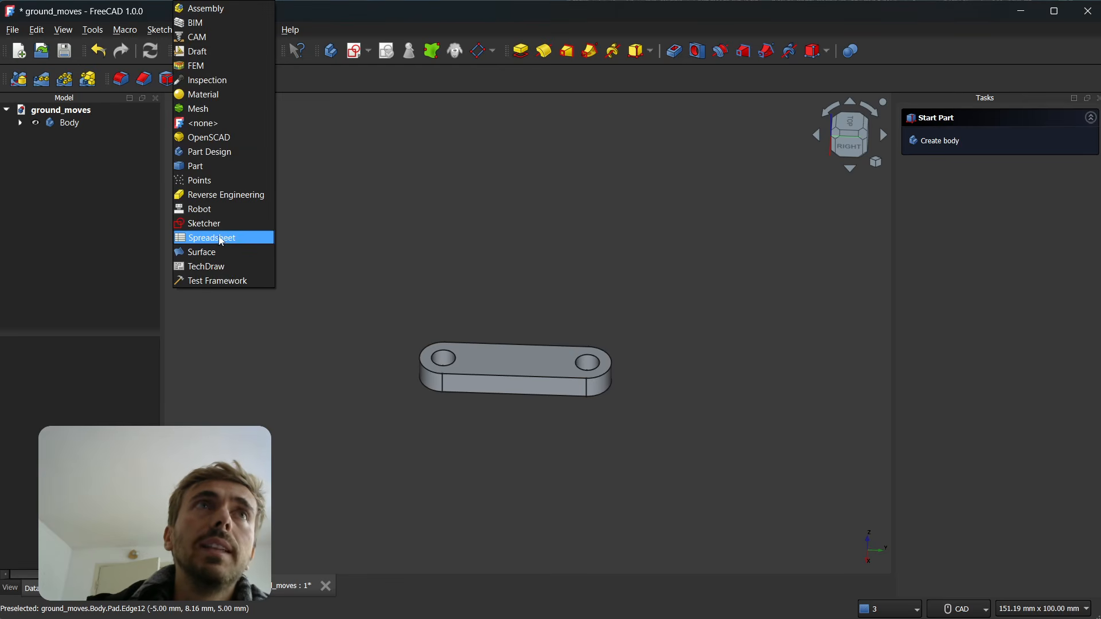
pyautogui.click(234, 265)
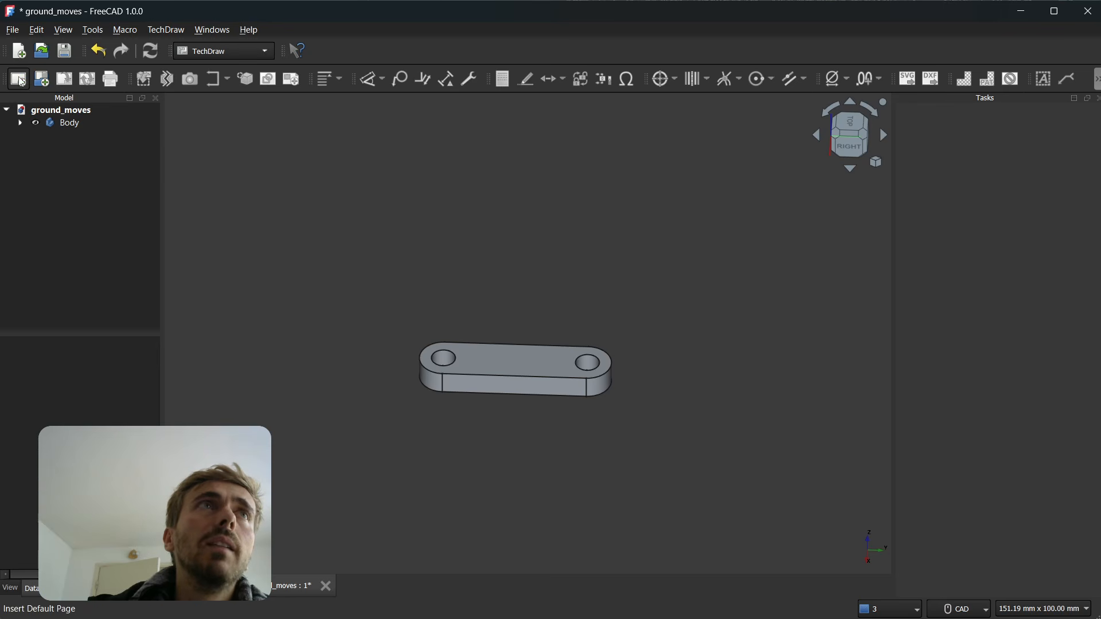
pyautogui.click(19, 79)
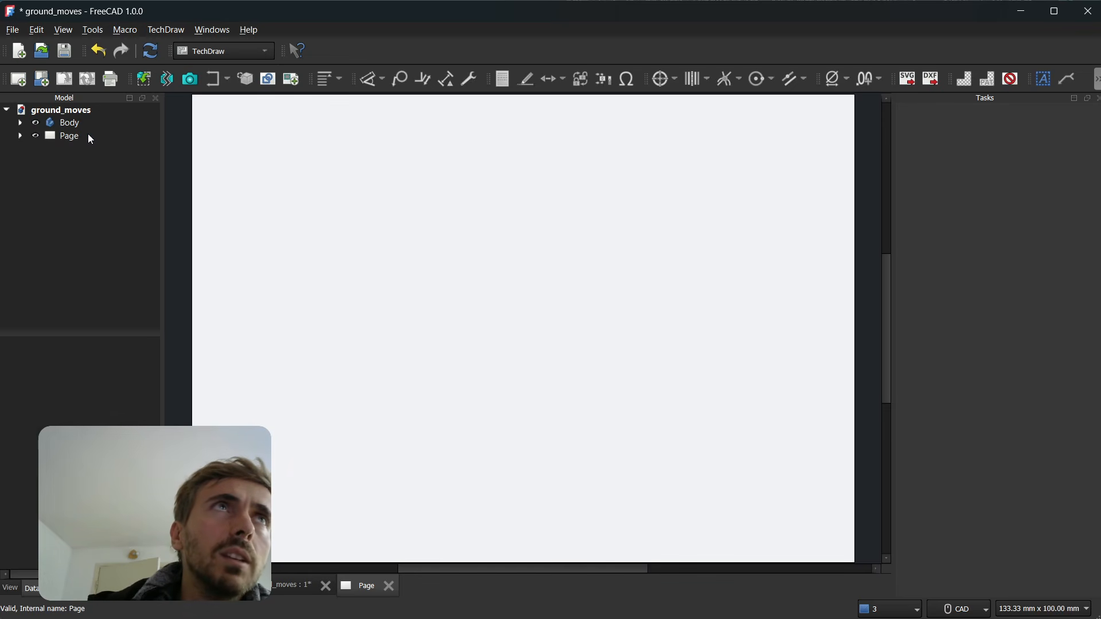
pyautogui.scroll(-4, 759, 342)
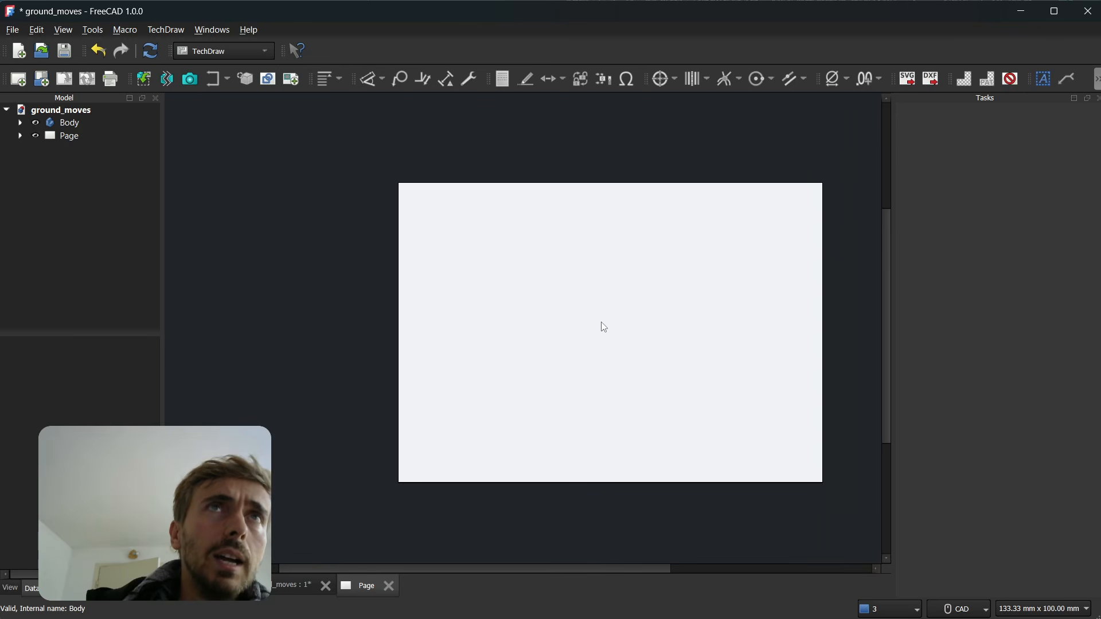
pyautogui.scroll(1, 674, 365)
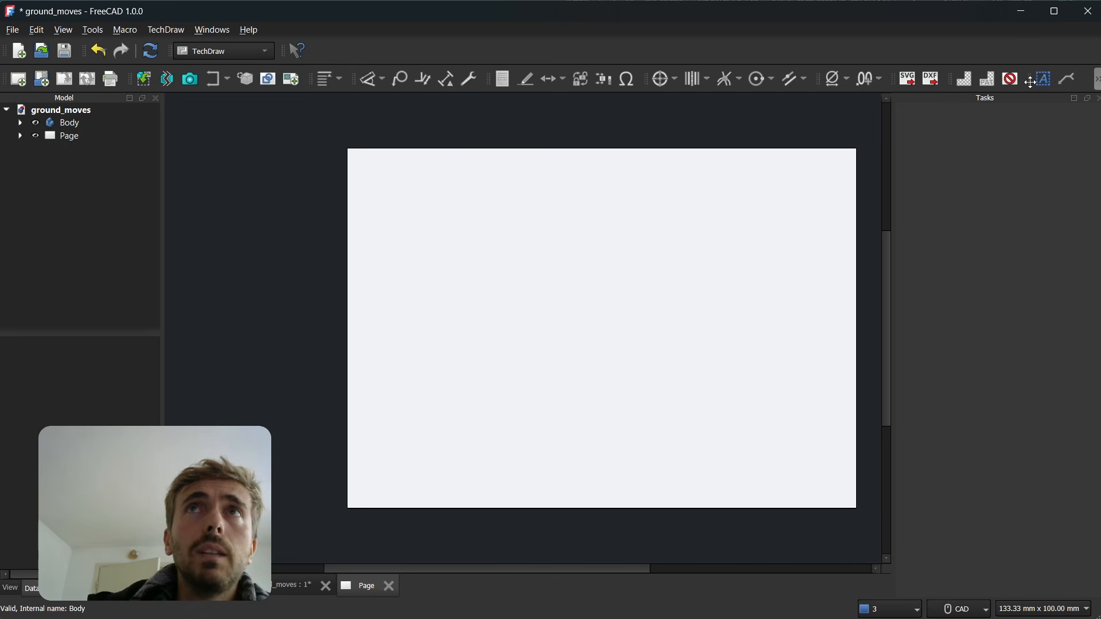
pyautogui.moveTo(1031, 79)
pyautogui.mouseDown()
pyautogui.moveTo(985, 106)
pyautogui.moveTo(745, 108)
pyautogui.mouseUp()
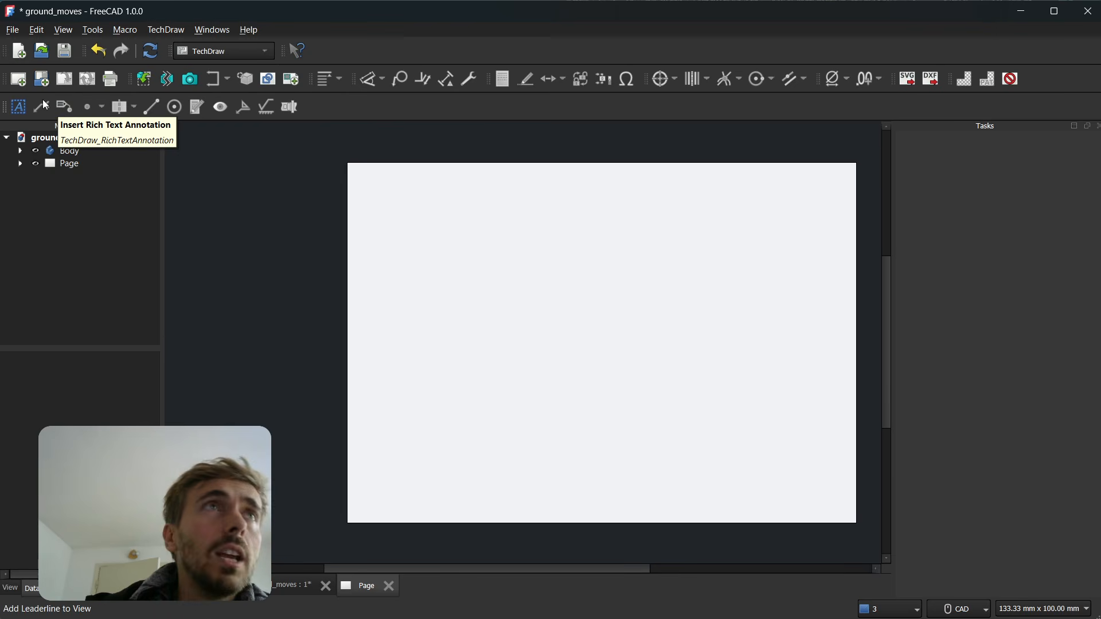
# Place a text annotation in the upper-left area of the page and add the line "fezefzef" above its default text.
pyautogui.click(24, 112)
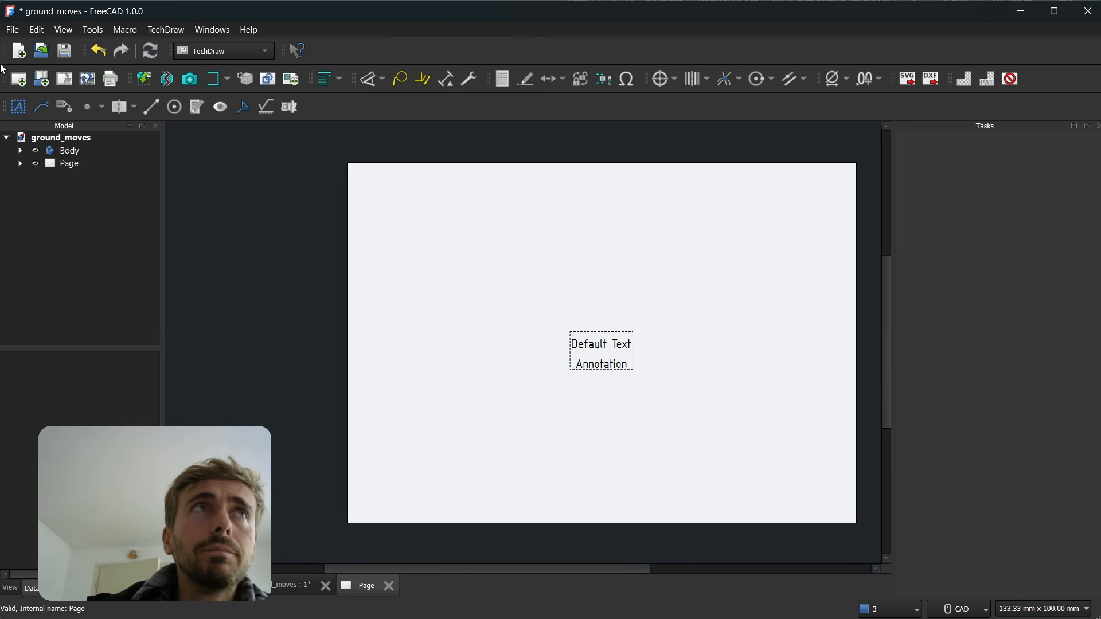
pyautogui.moveTo(611, 346); pyautogui.dragTo(486, 294)
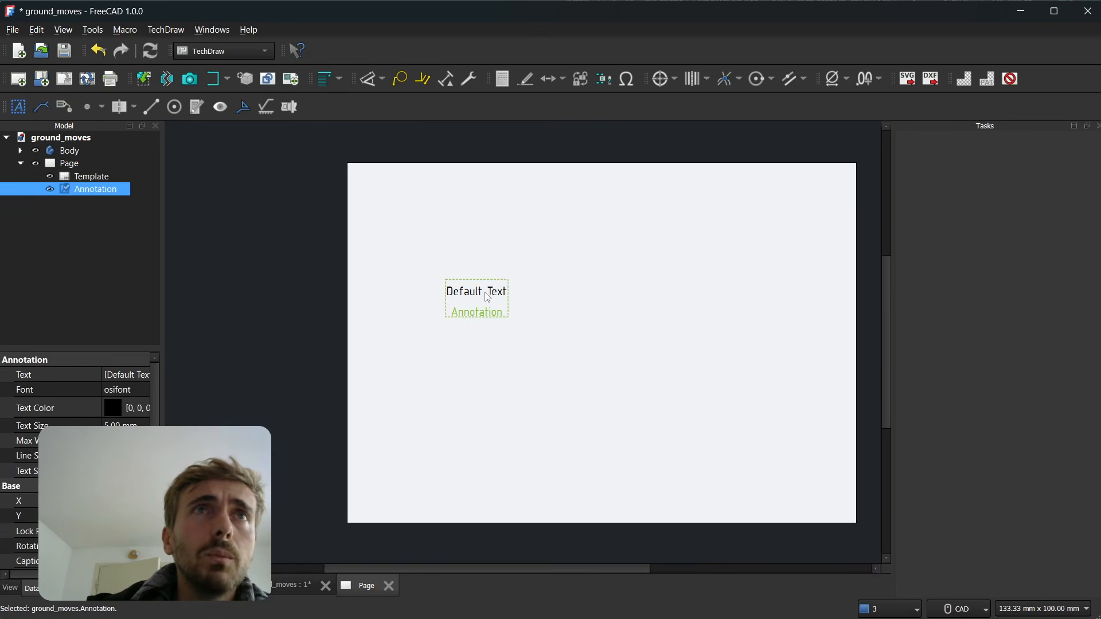
pyautogui.doubleClick(487, 293)
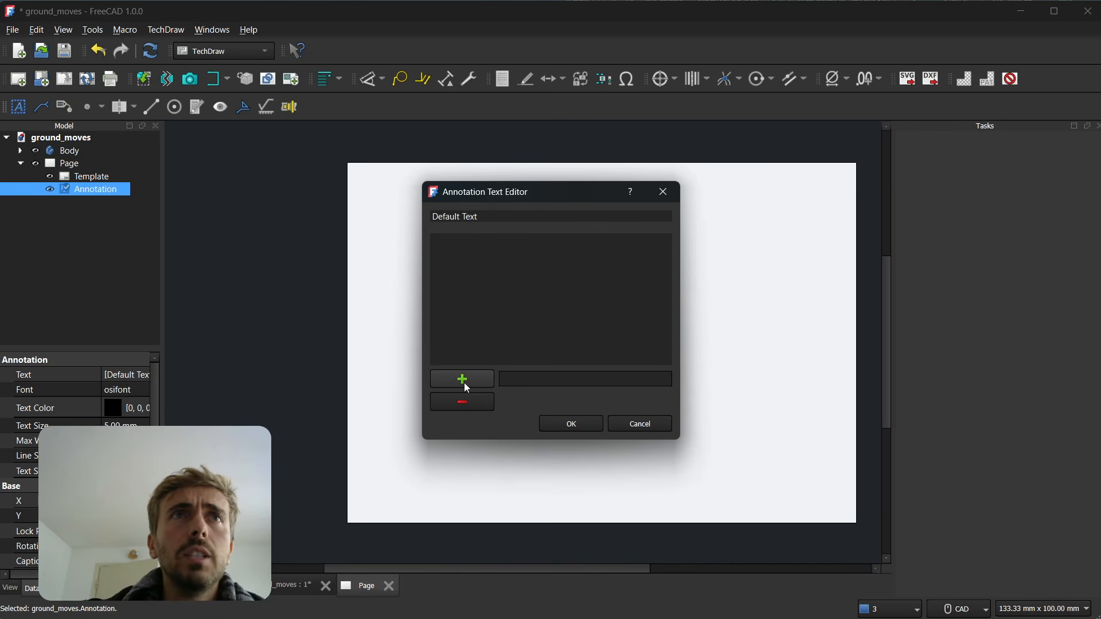
pyautogui.click(522, 381)
pyautogui.write('fezefzef')
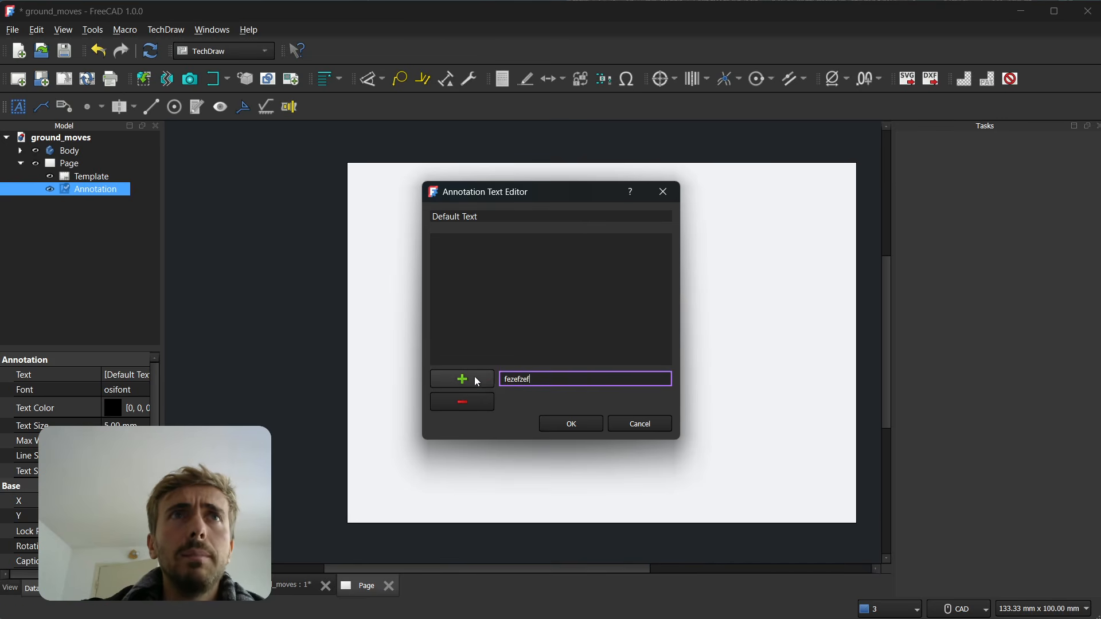
pyautogui.click(465, 378)
# Add an empty line and the line "fefezzef" directly above the Default Text line of the annotation.
pyautogui.click(487, 238)
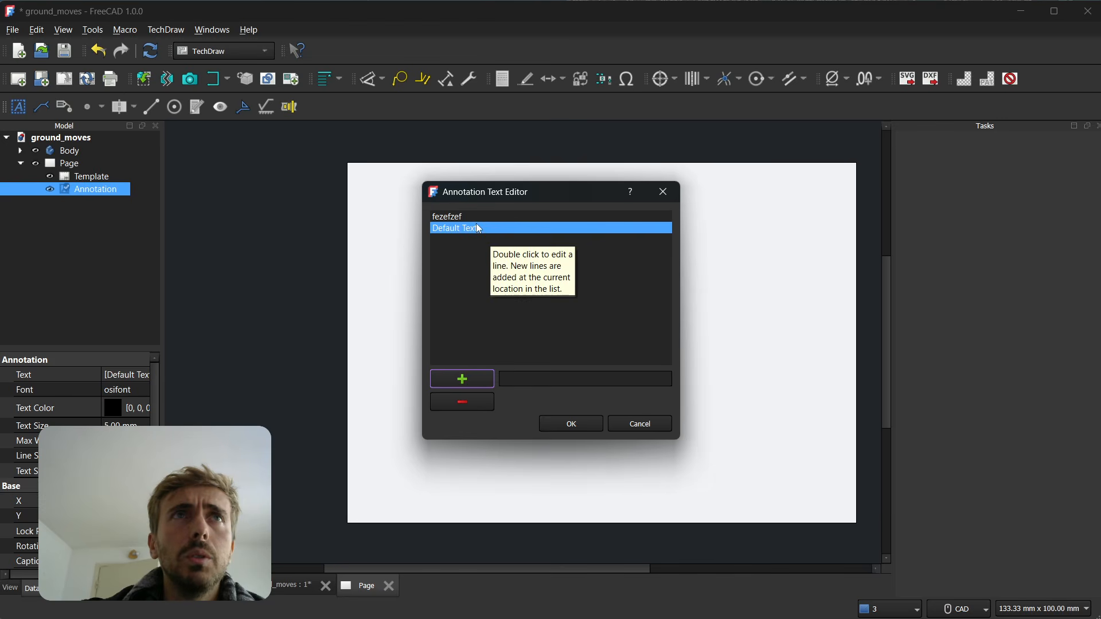
pyautogui.click(480, 217)
pyautogui.click(481, 228)
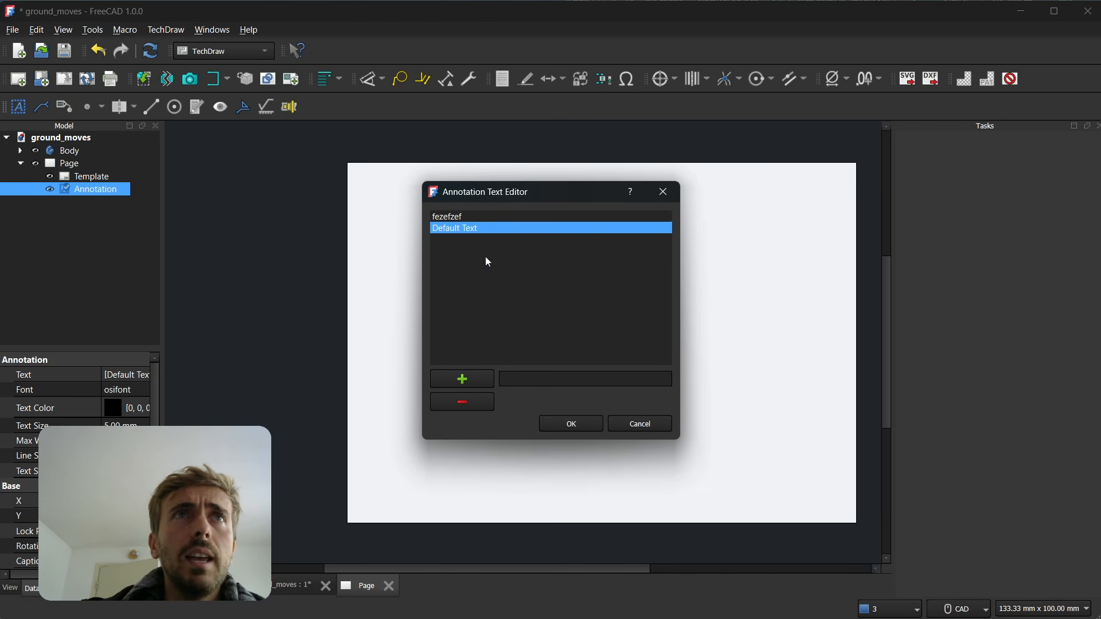
pyautogui.click(485, 382)
pyautogui.click(521, 378)
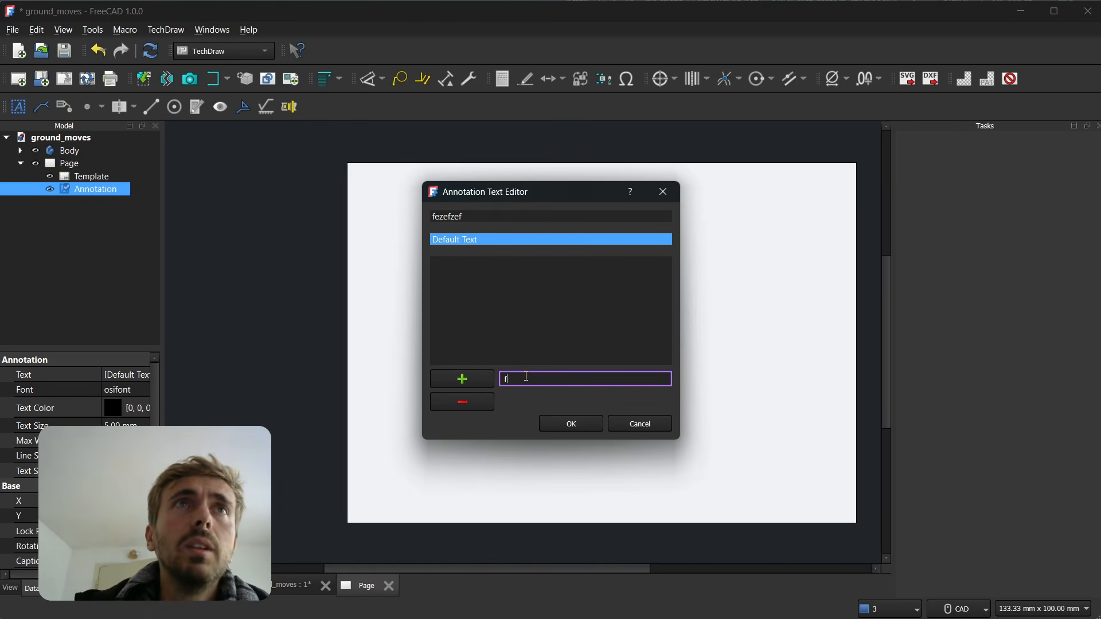
pyautogui.write('fefezzef')
pyautogui.click(486, 378)
# Go through the individual lines of the annotation text and apply the edited text to the annotation.
pyautogui.click(509, 213)
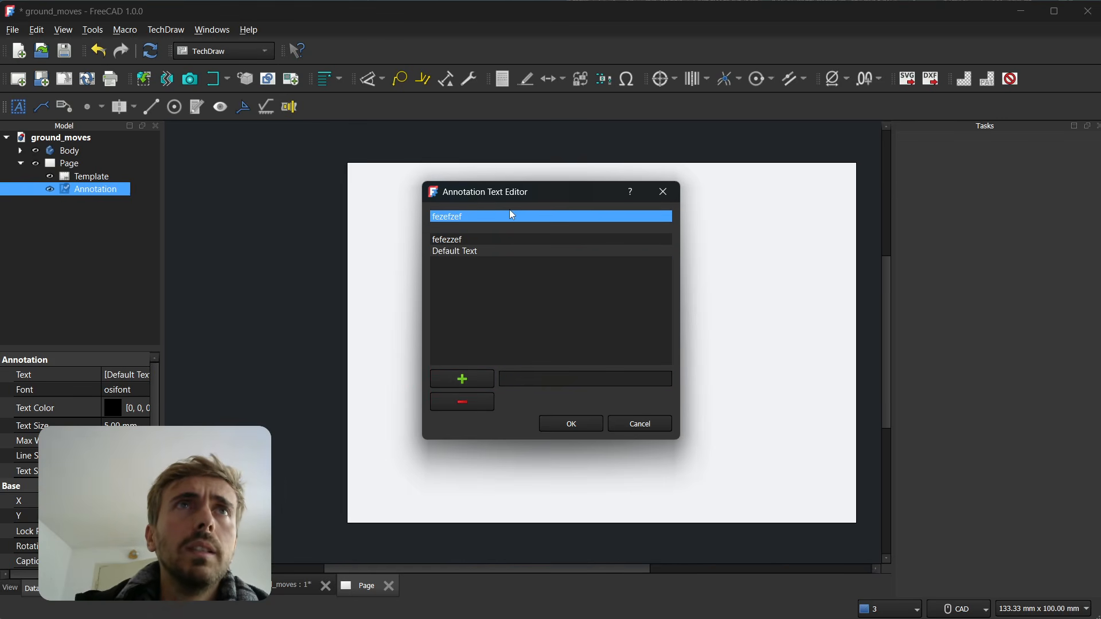
pyautogui.click(510, 224)
pyautogui.click(521, 235)
pyautogui.click(520, 215)
pyautogui.click(515, 229)
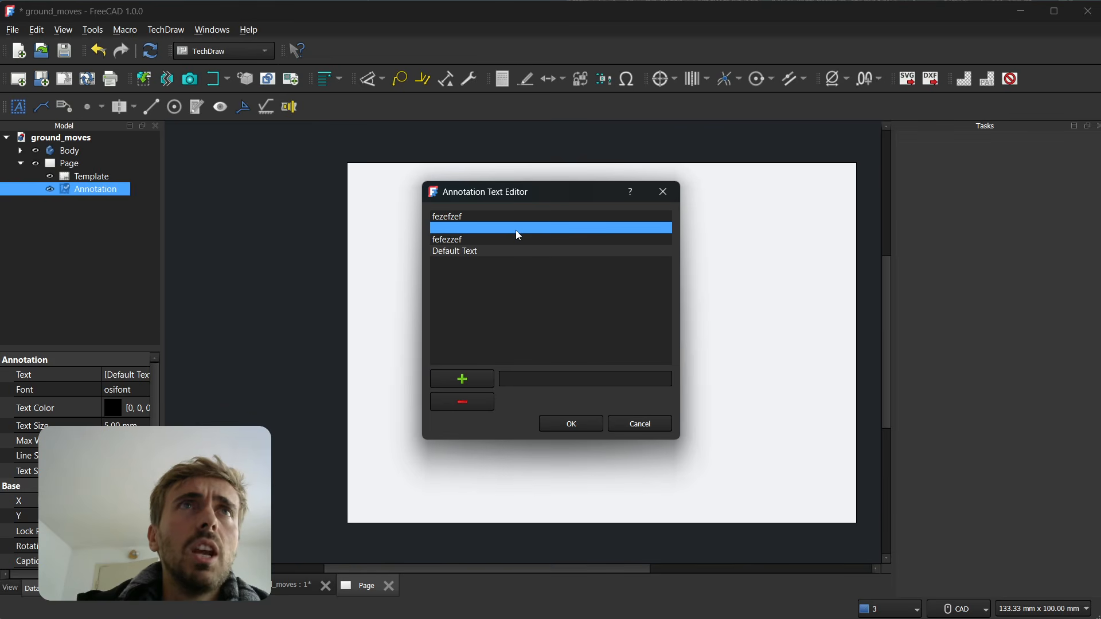
pyautogui.click(514, 238)
pyautogui.doubleClick(515, 237)
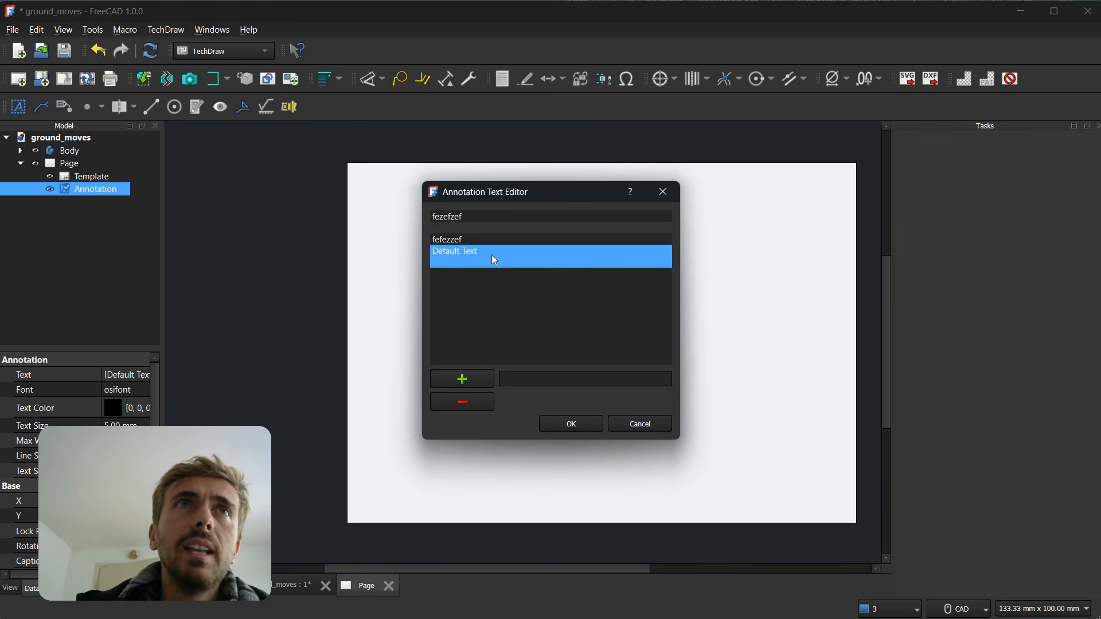
pyautogui.doubleClick(492, 251)
pyautogui.click(596, 424)
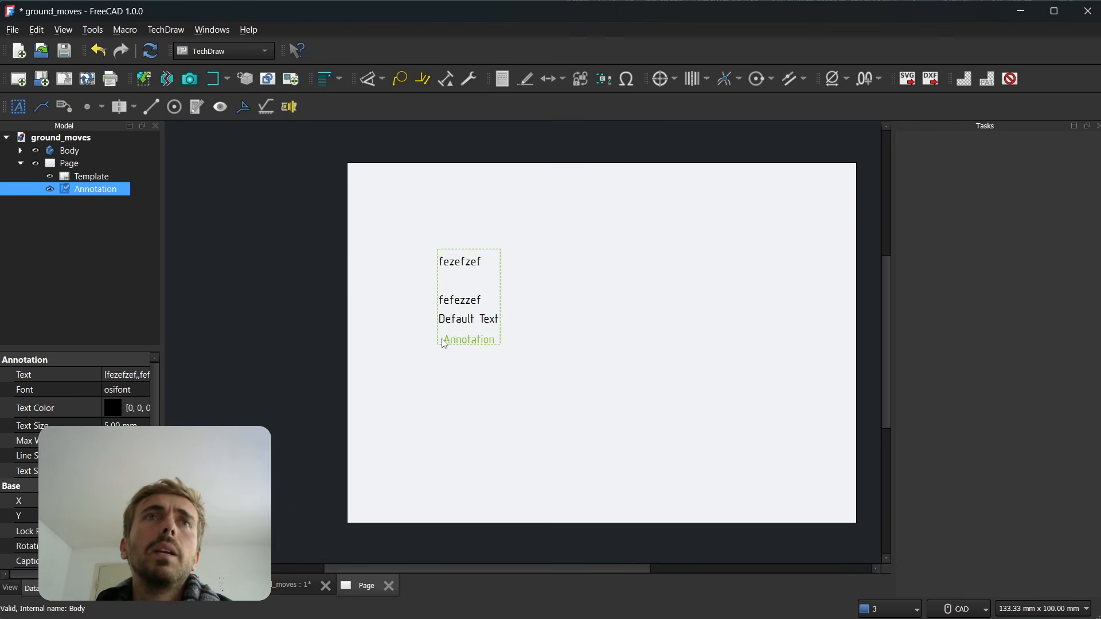
# Move the text annotation off the page and delete it.
pyautogui.moveTo(491, 344); pyautogui.dragTo(252, 322)
pyautogui.click(297, 347)
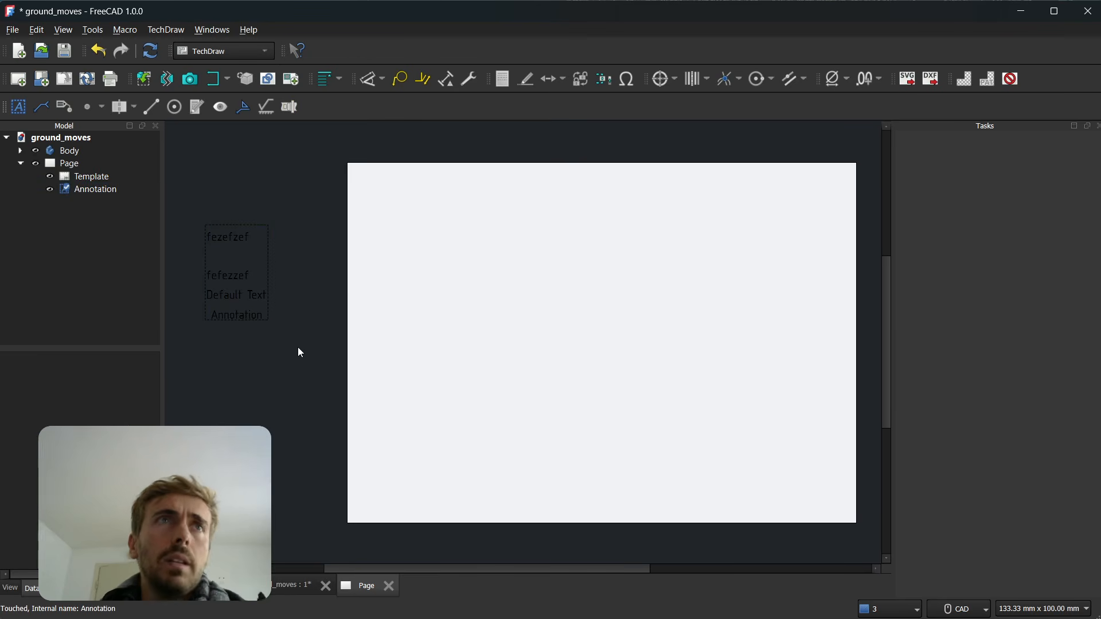
pyautogui.click(242, 317)
pyautogui.press('Delete')
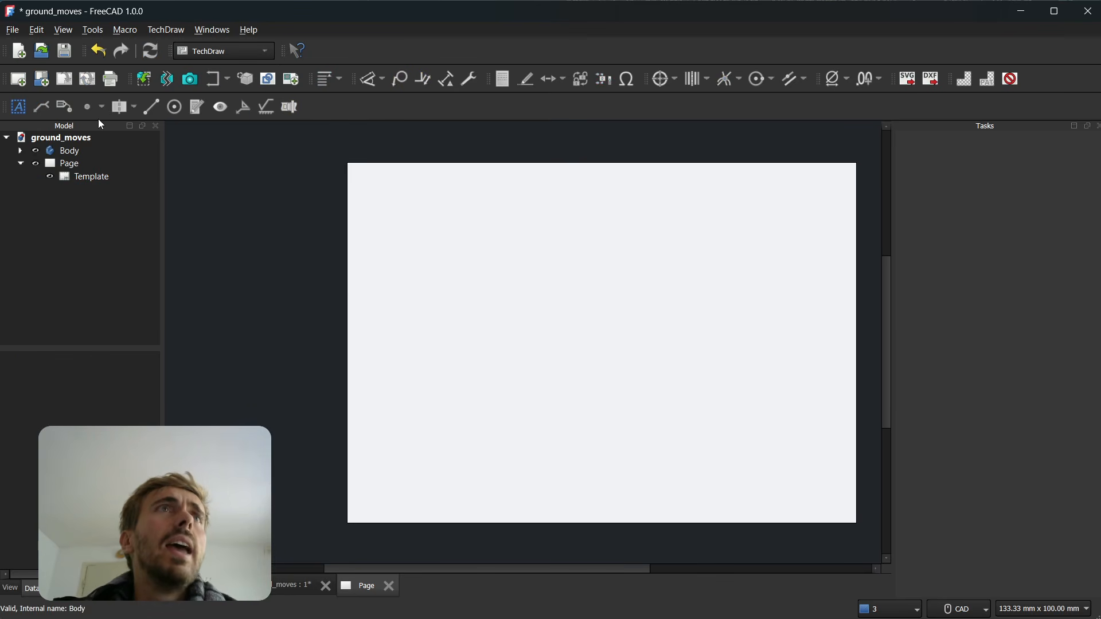
# Start a rich text annotation and enter "Typê some text" as its content.
pyautogui.click(64, 106)
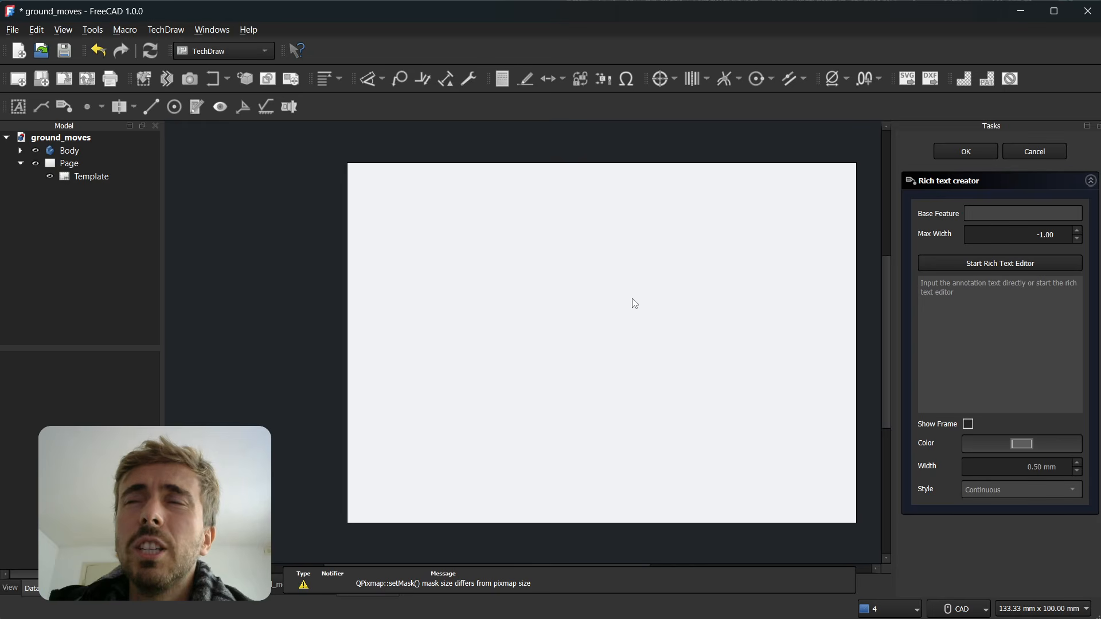
pyautogui.click(996, 325)
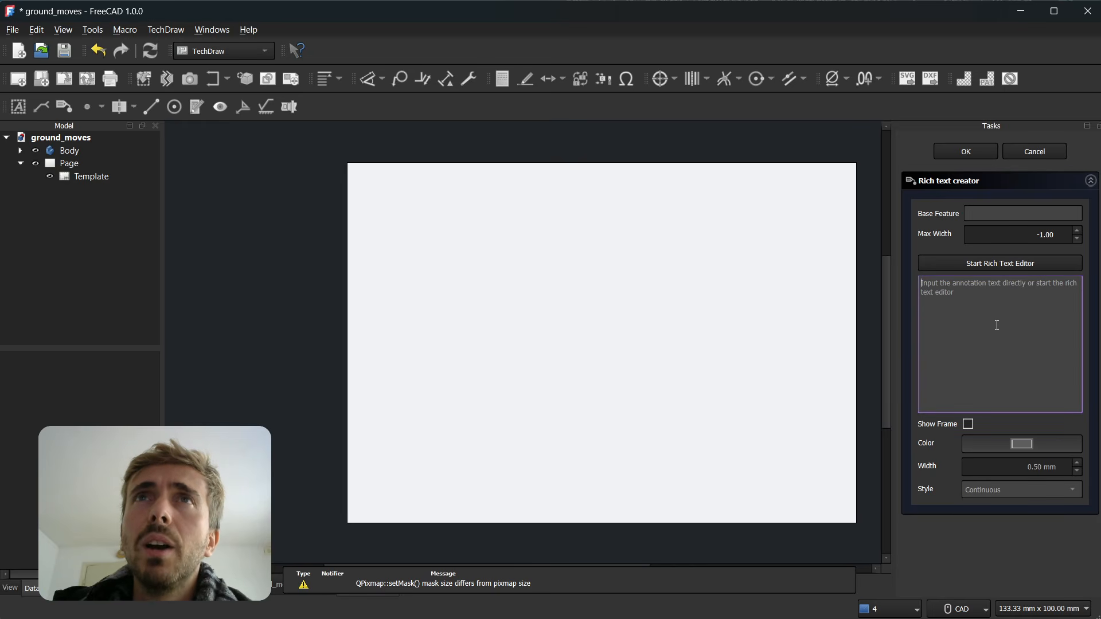
pyautogui.write('T')
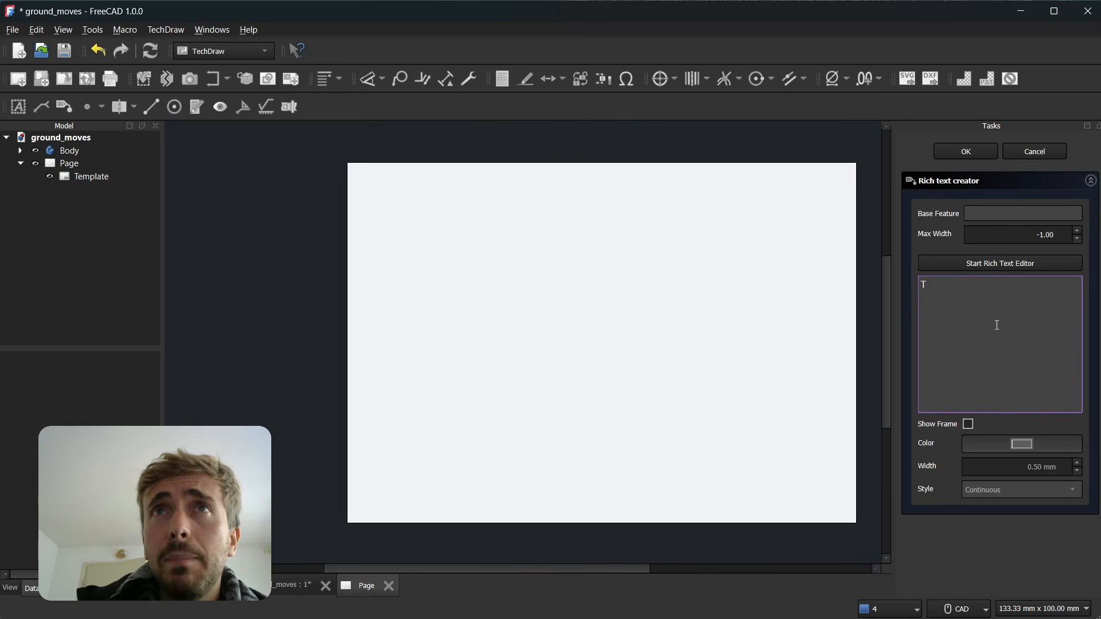
pyautogui.write('ypê so')
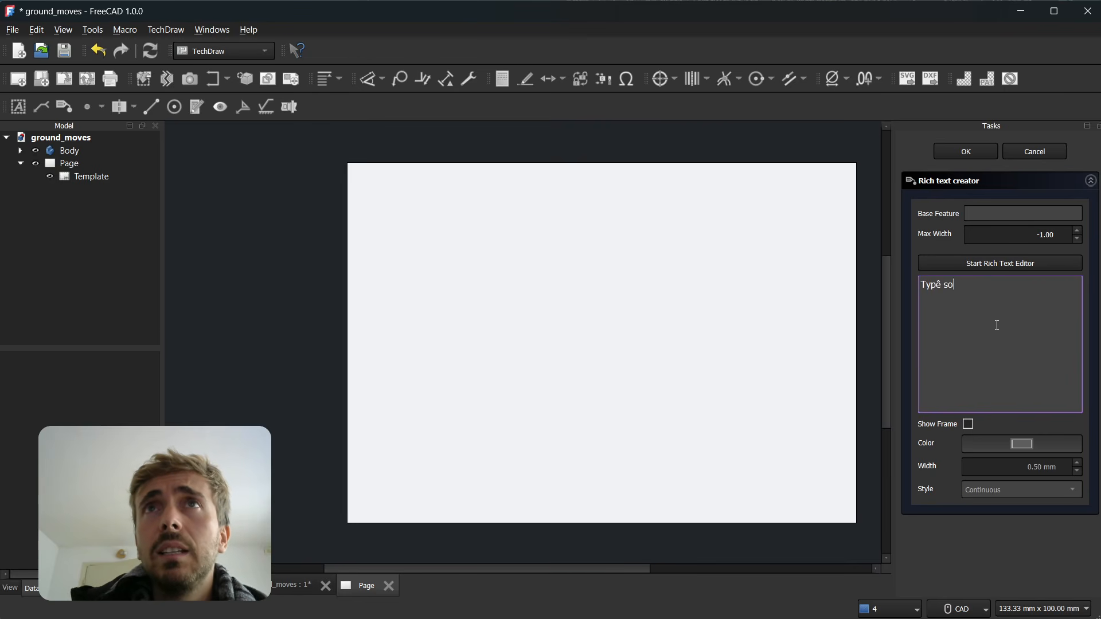
pyautogui.write('me text')
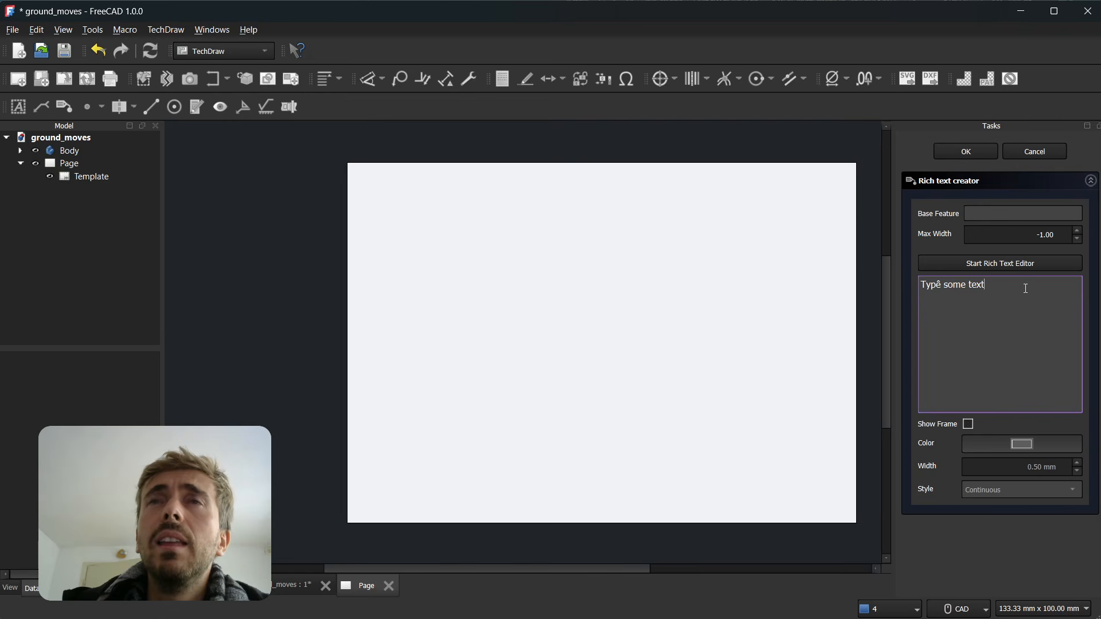
pyautogui.moveTo(1022, 297); pyautogui.dragTo(902, 280)
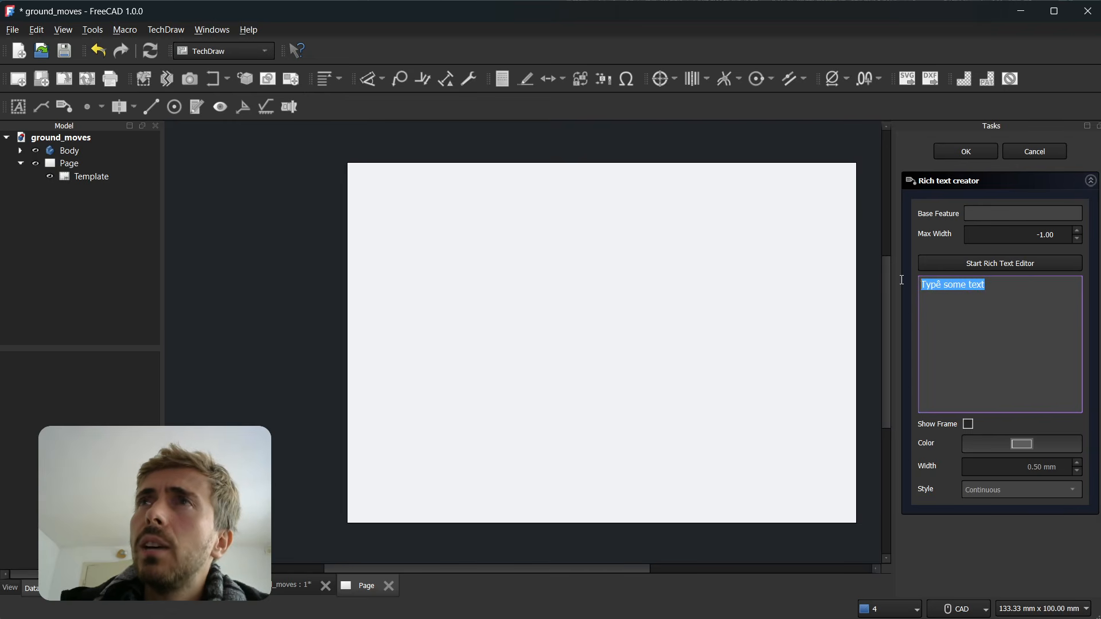
# Open the annotation's text in the rich text editor and add a second line reading "ffezefefzefzef".
pyautogui.click(1046, 264)
pyautogui.moveTo(1053, 308); pyautogui.dragTo(509, 204)
pyautogui.press('Return')
pyautogui.write('ffezefefzefzef')
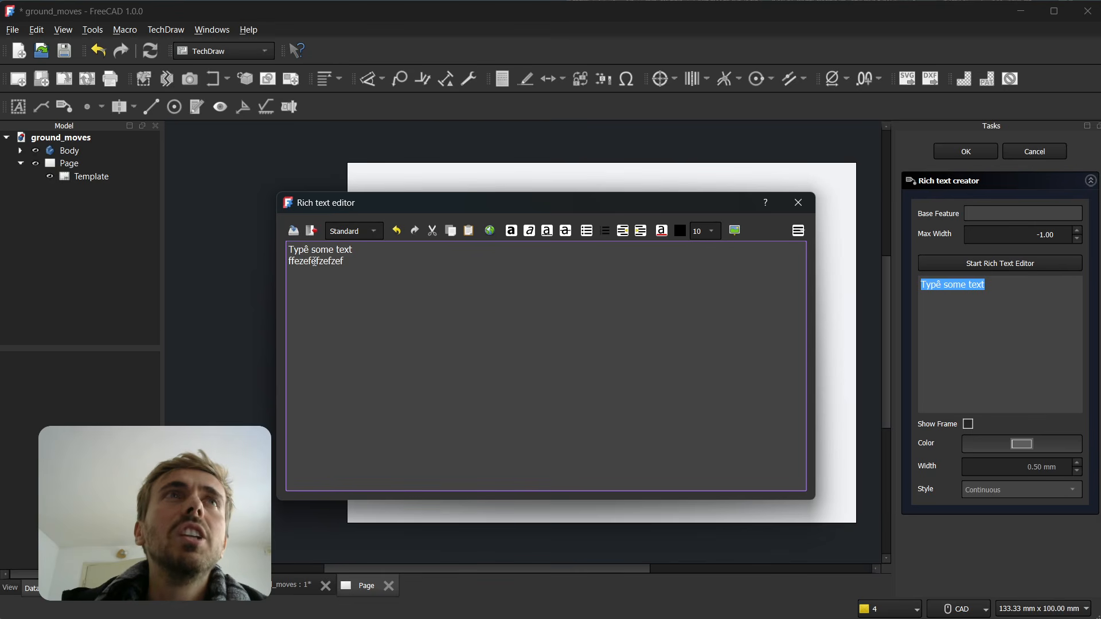
# Make the characters "efzefz" in the second line bold and save the text back to the annotation.
pyautogui.moveTo(311, 261); pyautogui.dragTo(336, 262)
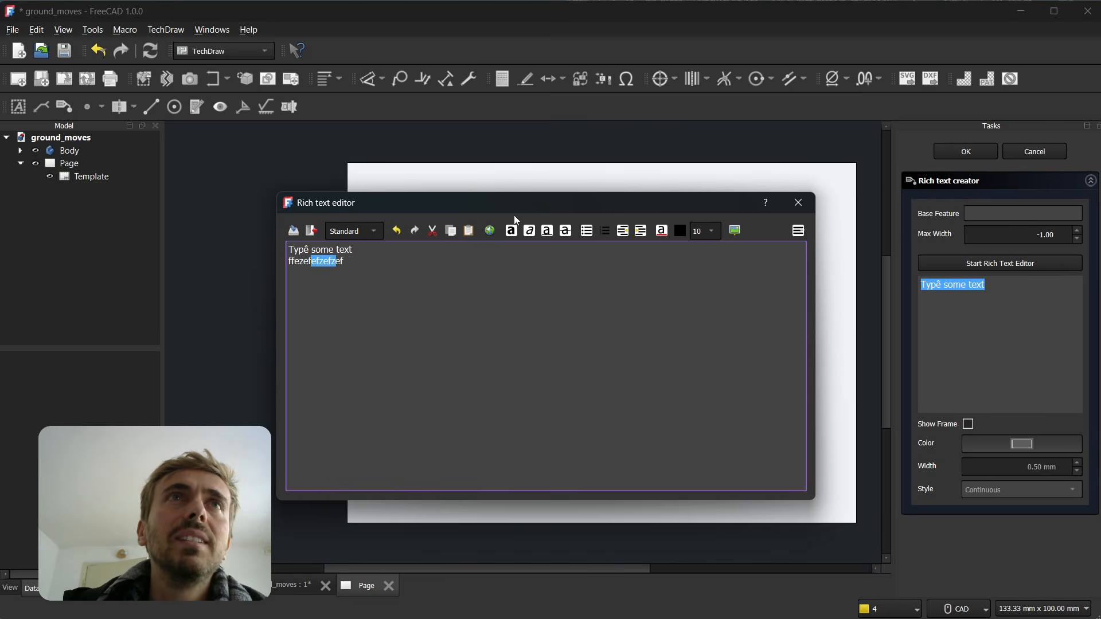
pyautogui.click(511, 231)
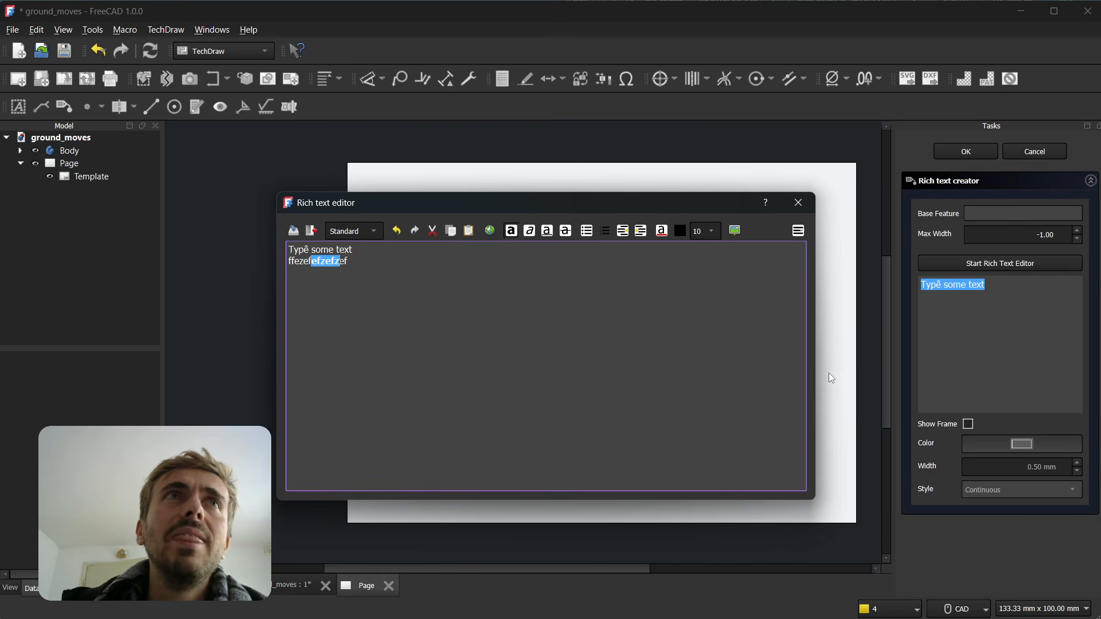
pyautogui.click(294, 231)
pyautogui.moveTo(989, 307); pyautogui.dragTo(910, 280)
pyautogui.click(1013, 311)
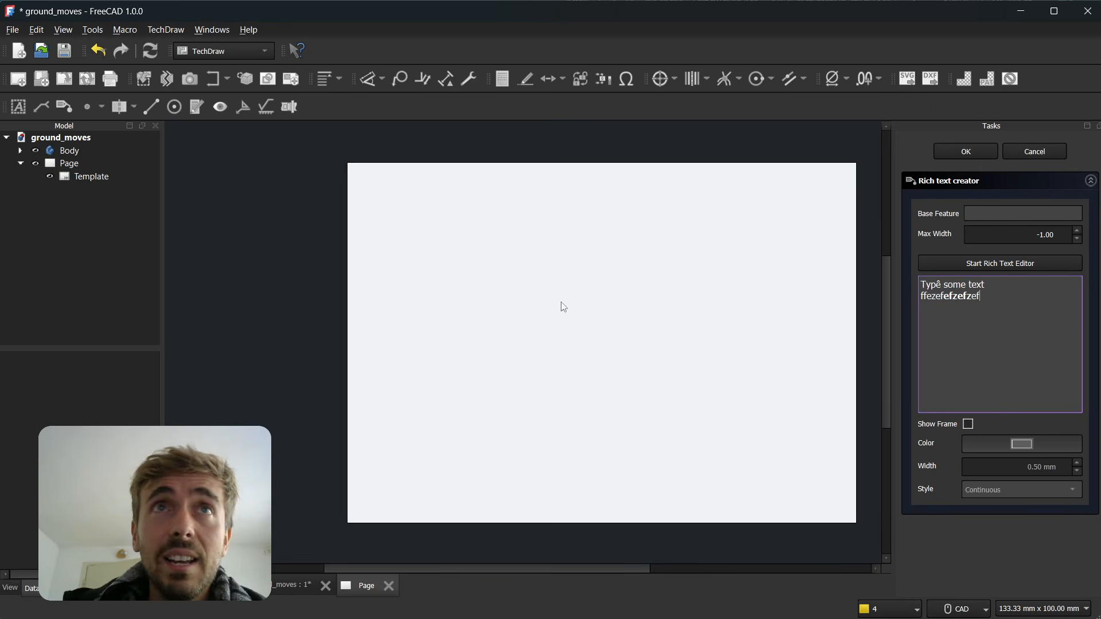
# Create the rich text annotation and move it to the page's upper-left area at about X 78 mm, Y 154 mm.
pyautogui.click(965, 151)
pyautogui.click(618, 340)
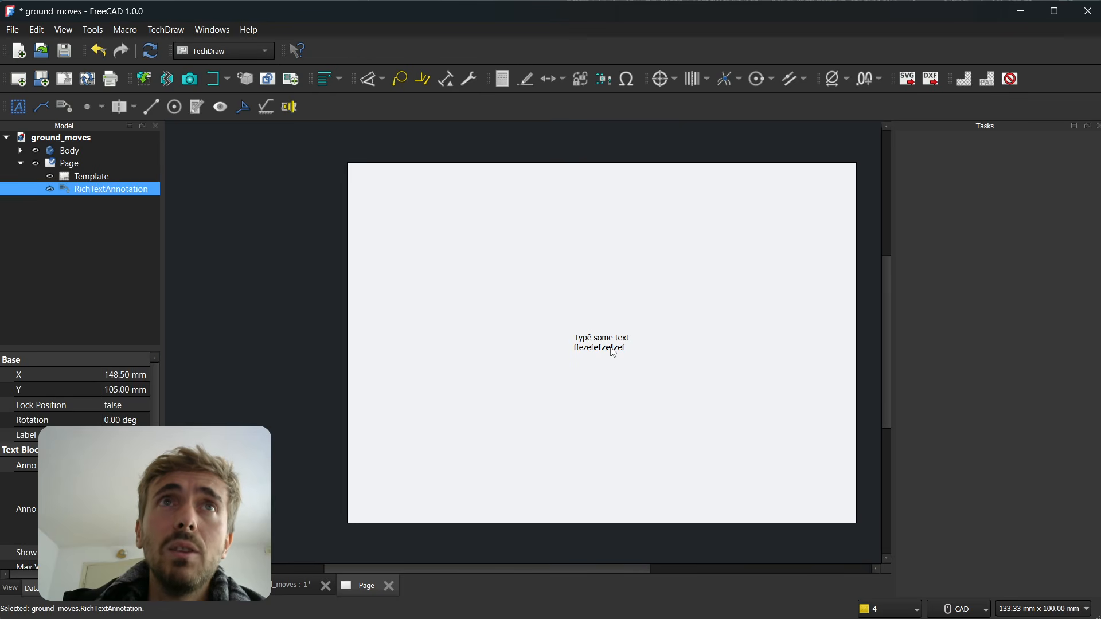
pyautogui.moveTo(618, 340)
pyautogui.mouseDown()
pyautogui.moveTo(546, 281)
pyautogui.moveTo(476, 265)
pyautogui.mouseUp()
pyautogui.click(622, 324)
pyautogui.click(497, 310)
# Change the rich text annotation's first line to "Typê soceecefe", put "fetext" on a new line below it, and save.
pyautogui.doubleClick(509, 262)
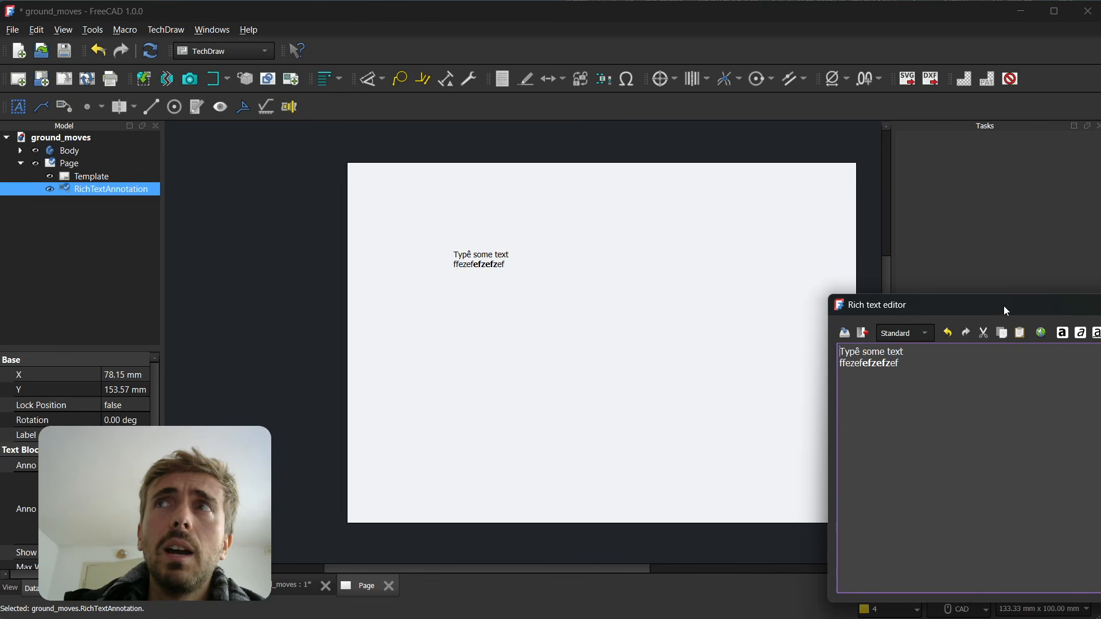
pyautogui.moveTo(1003, 305); pyautogui.dragTo(544, 221)
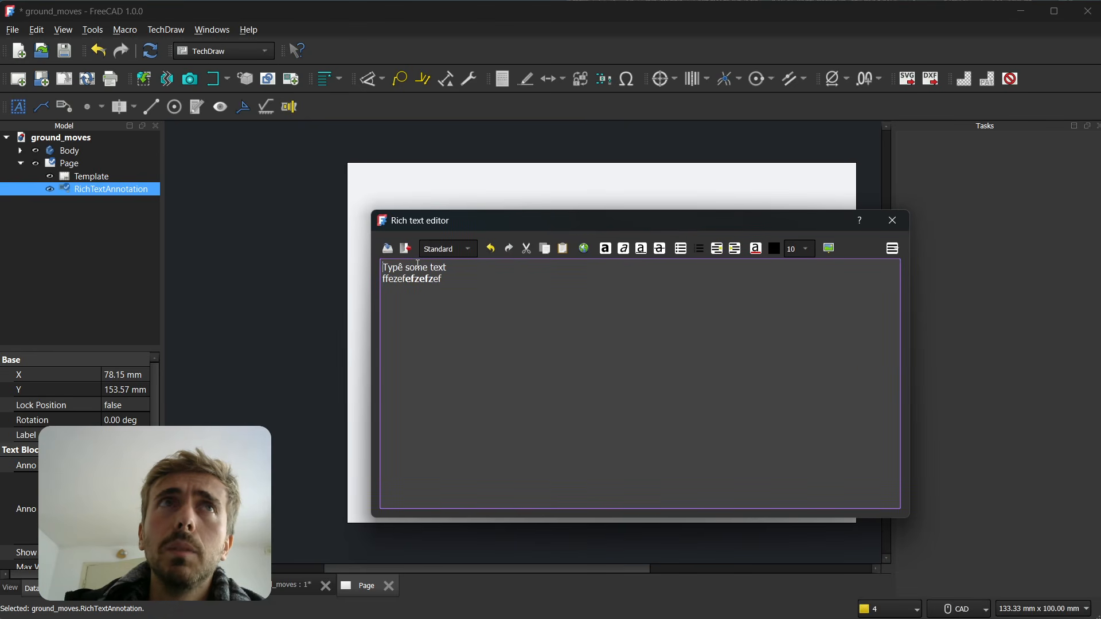
pyautogui.moveTo(415, 267); pyautogui.dragTo(431, 267)
pyautogui.write('ceecefe')
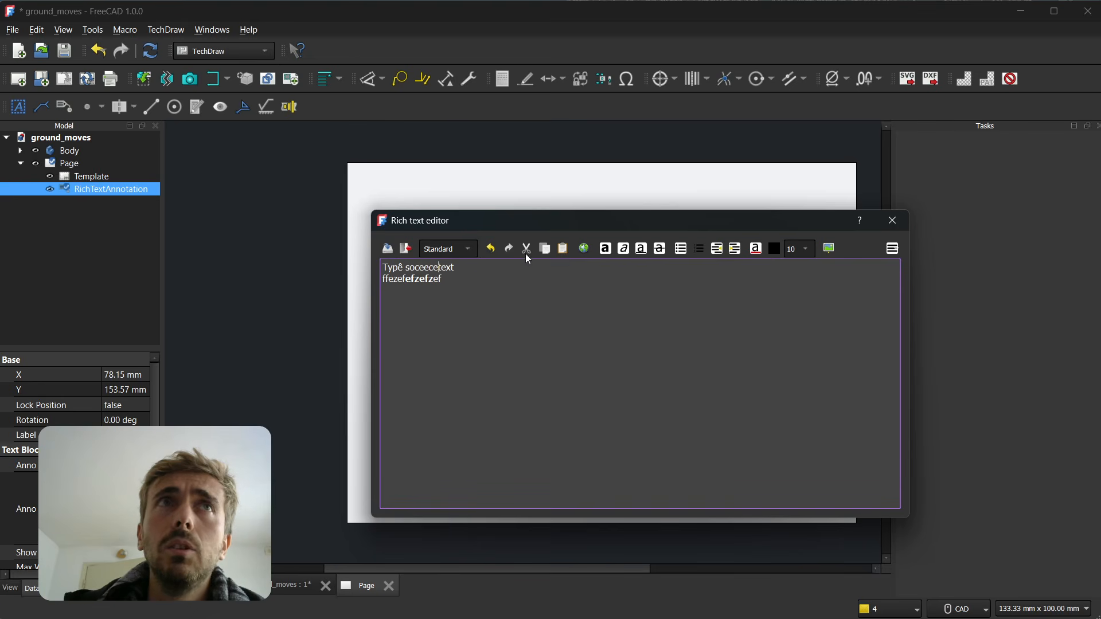
pyautogui.press('Return')
pyautogui.write('fe')
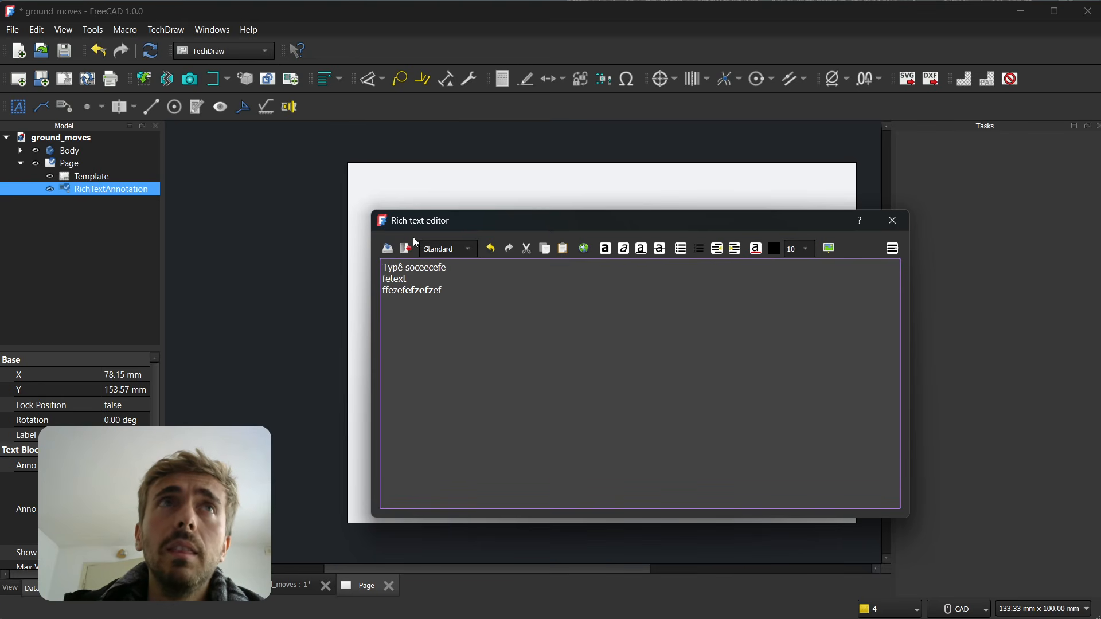
pyautogui.click(387, 248)
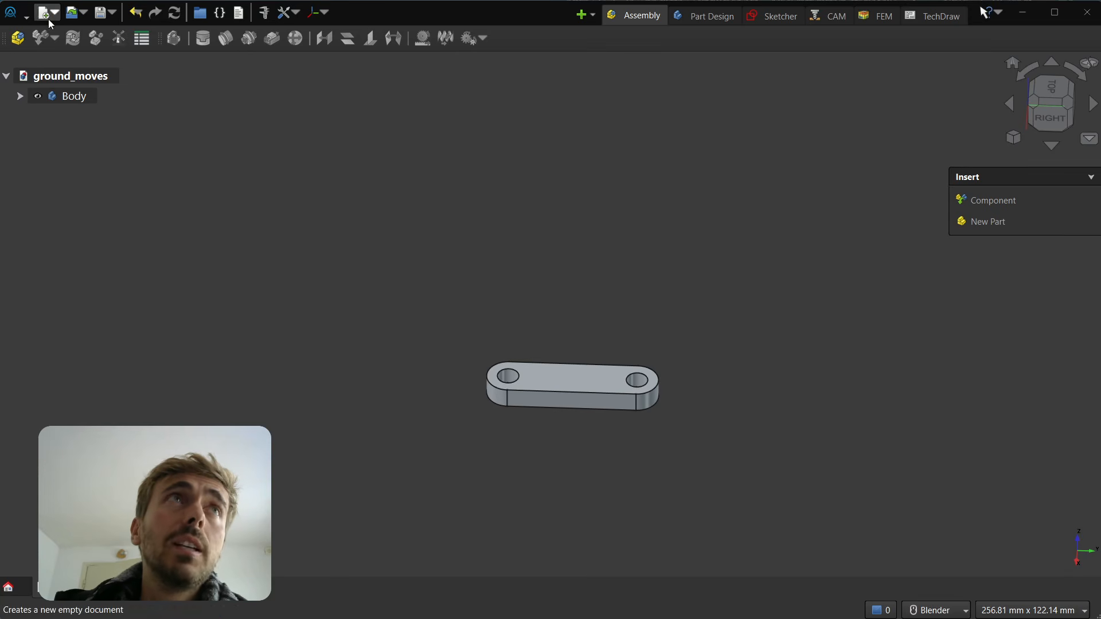
# Create a new TechDraw page with the ISO5457-minimal standard, A3 size, landscape orientation and English language.
pyautogui.click(939, 16)
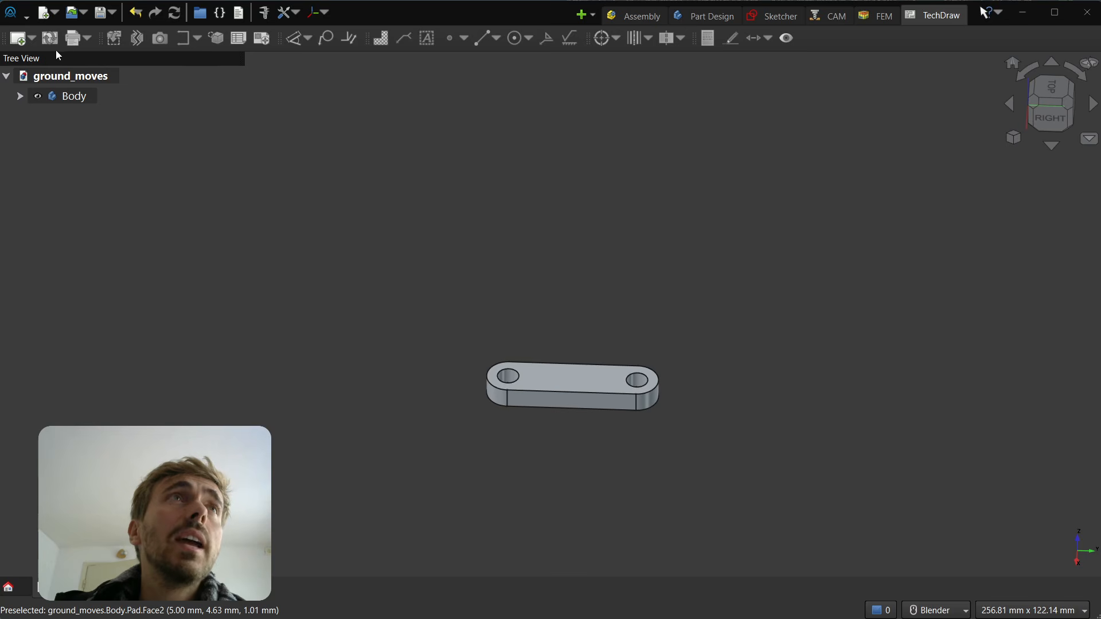
pyautogui.click(18, 38)
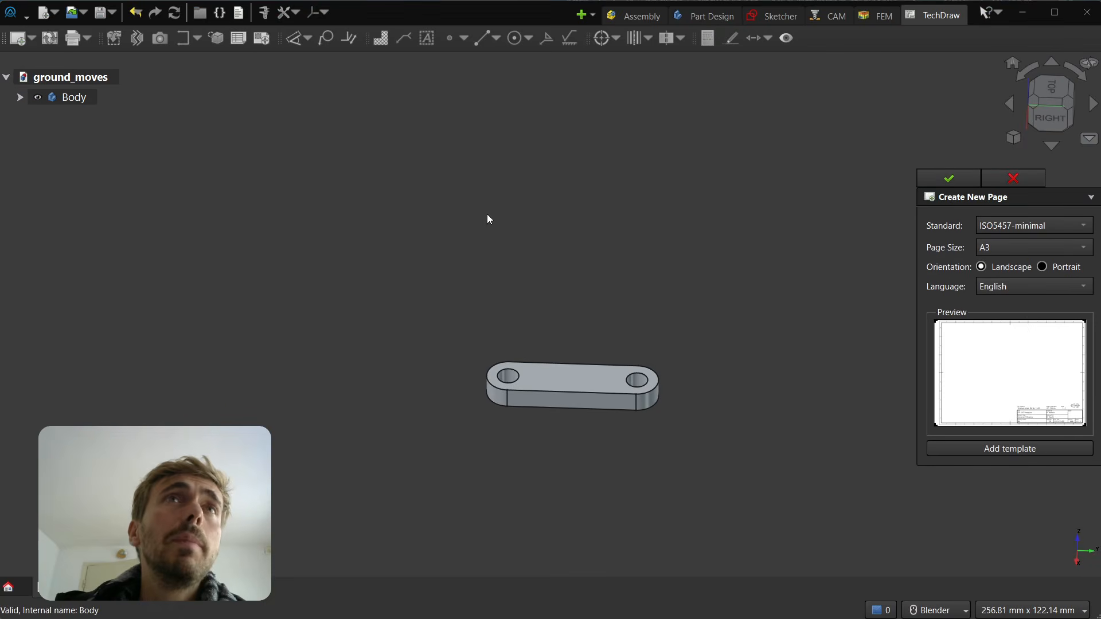
pyautogui.click(955, 177)
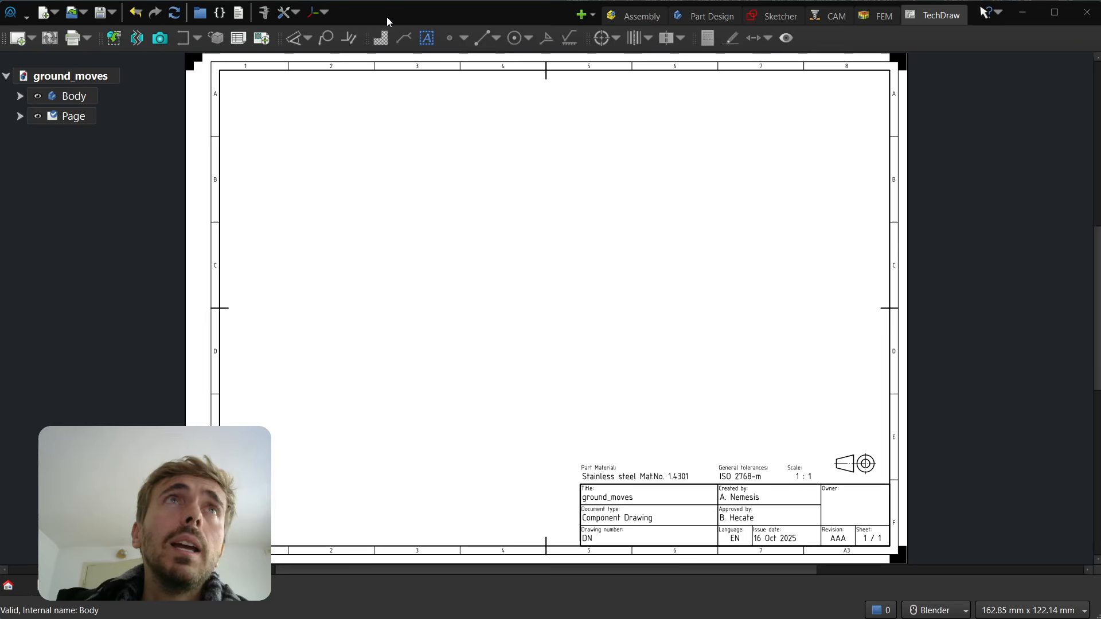
# Start a rich text annotation reading "Some here directly on the screen" with "- make some" on a second line.
pyautogui.click(434, 39)
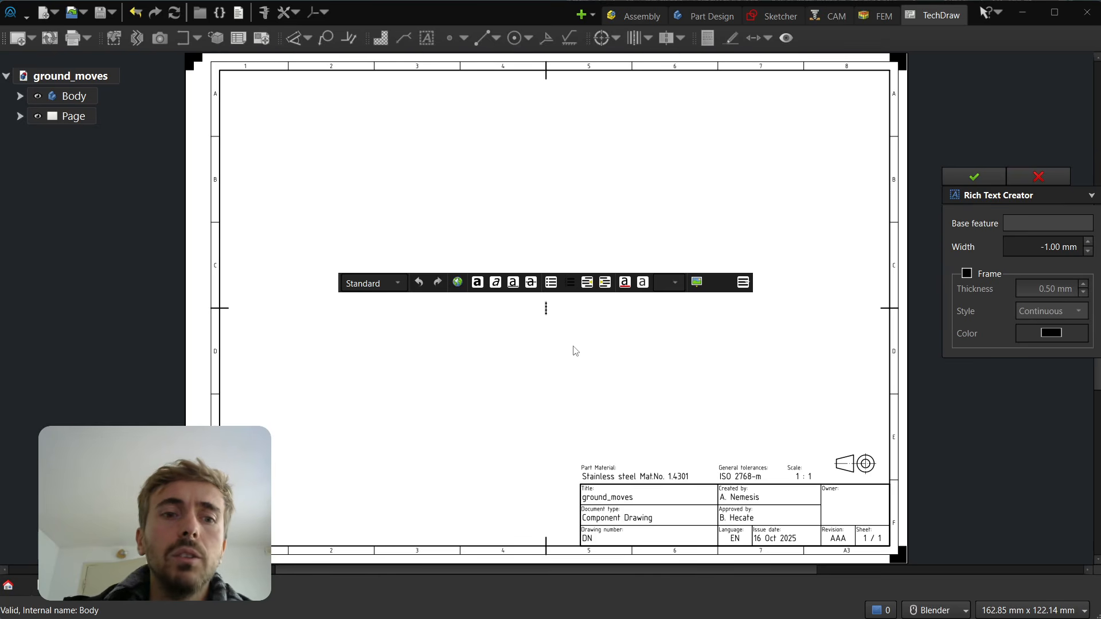
pyautogui.write('Some')
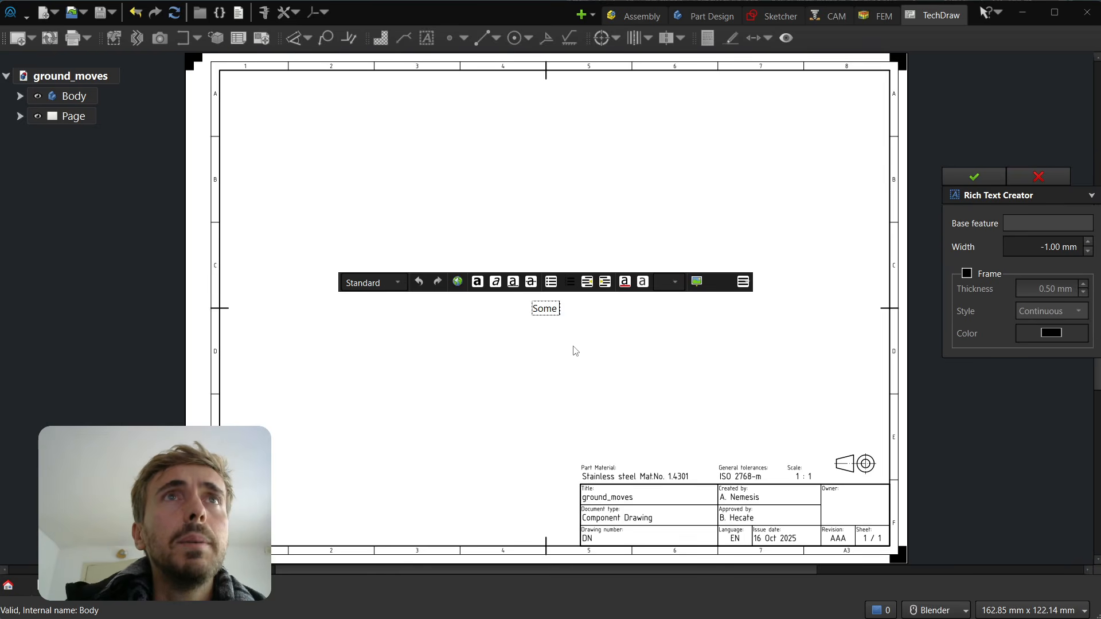
pyautogui.write(' here dir')
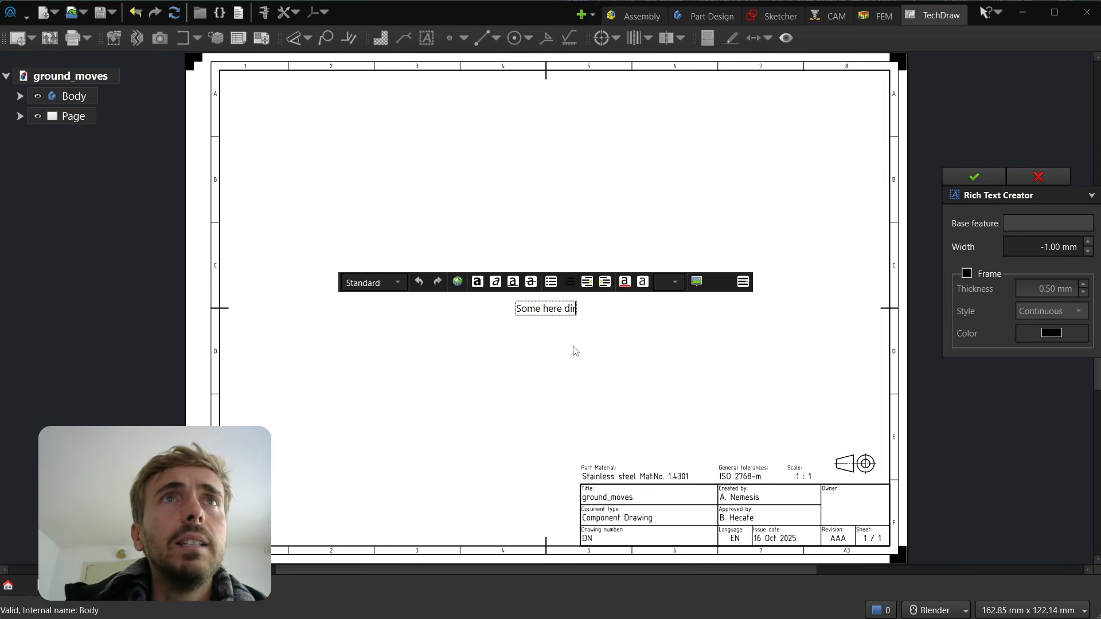
pyautogui.write('ectly on the screen')
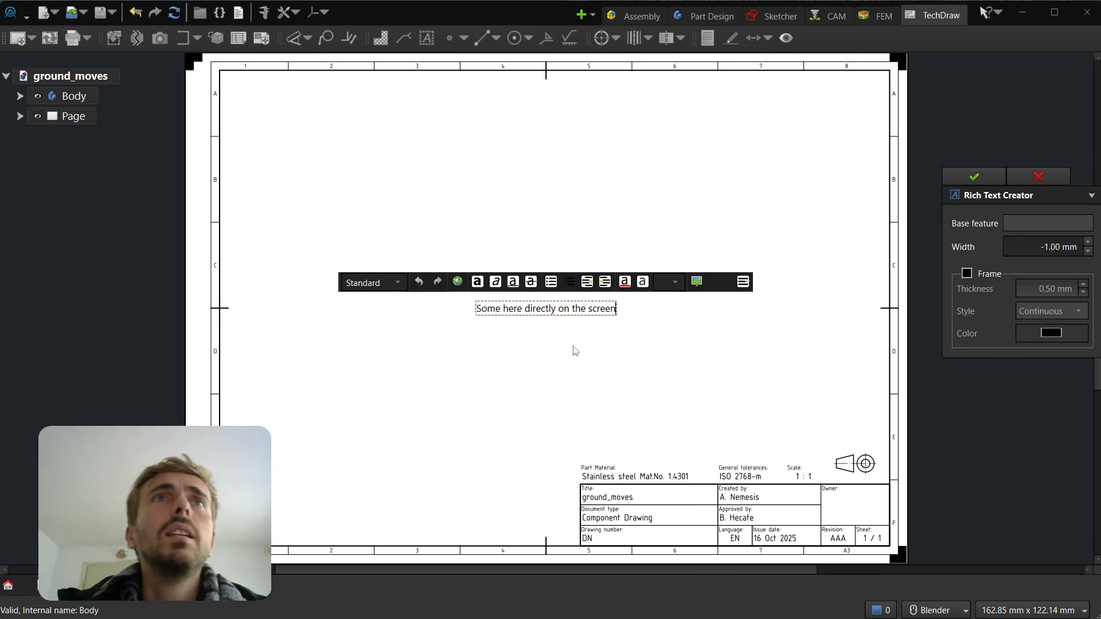
pyautogui.press('Return')
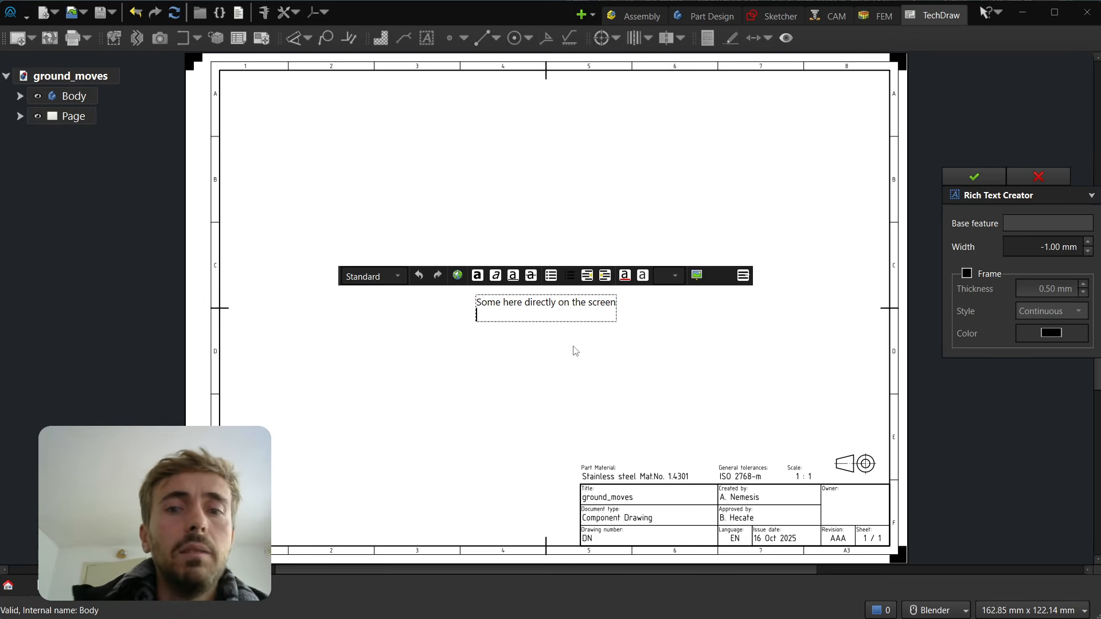
pyautogui.write('- make some')
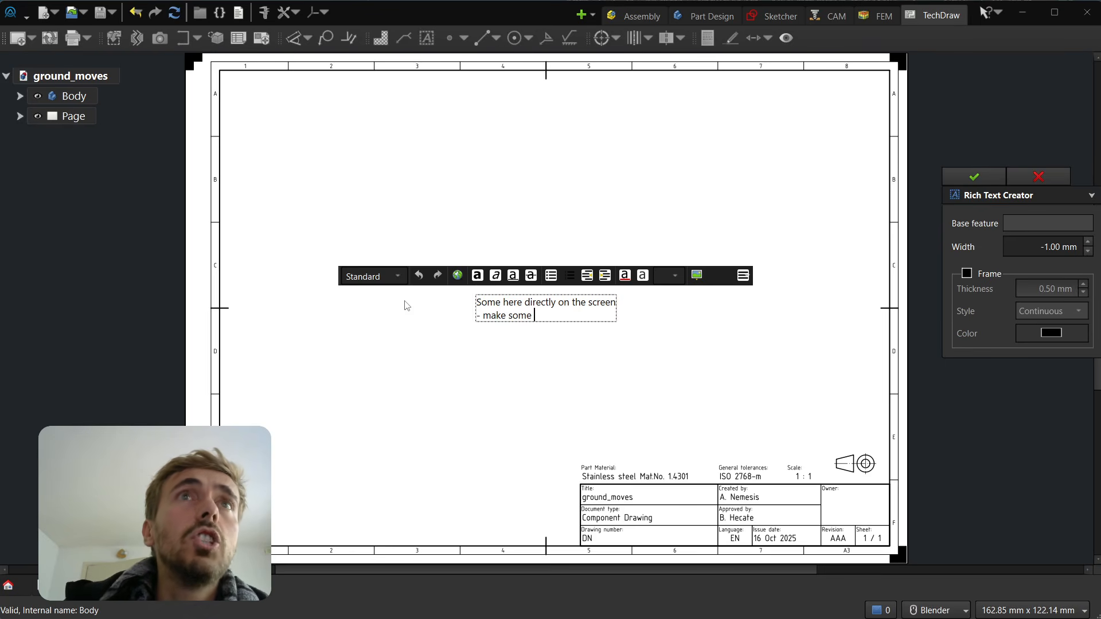
# Make the words "here directly" bold in the first line and create the rich text annotation.
pyautogui.scroll(-2, 368, 228)
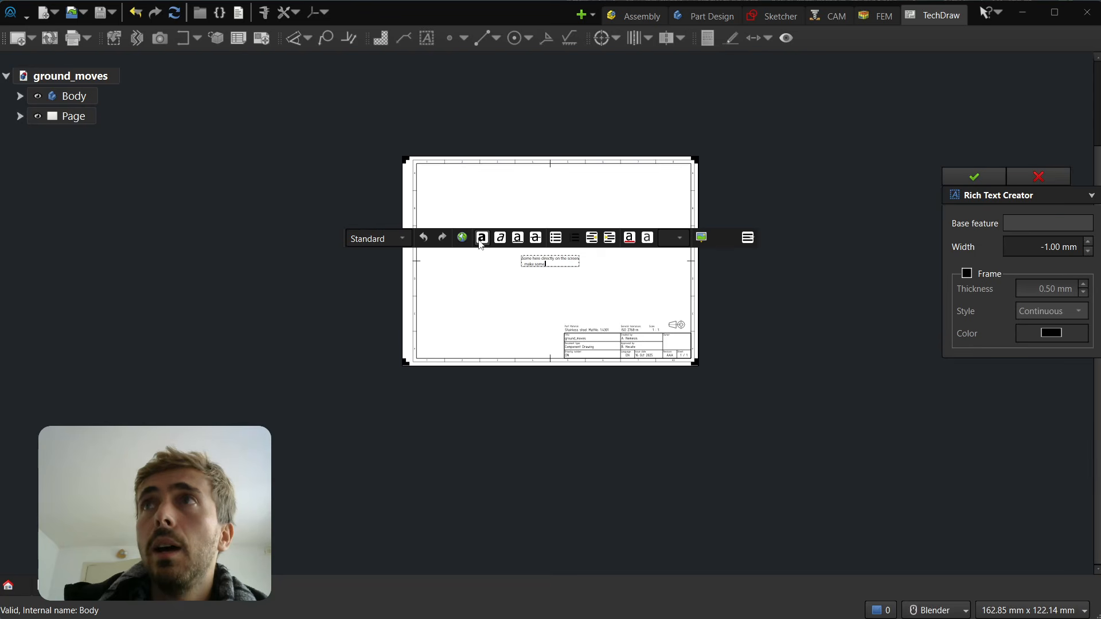
pyautogui.scroll(2, 539, 232)
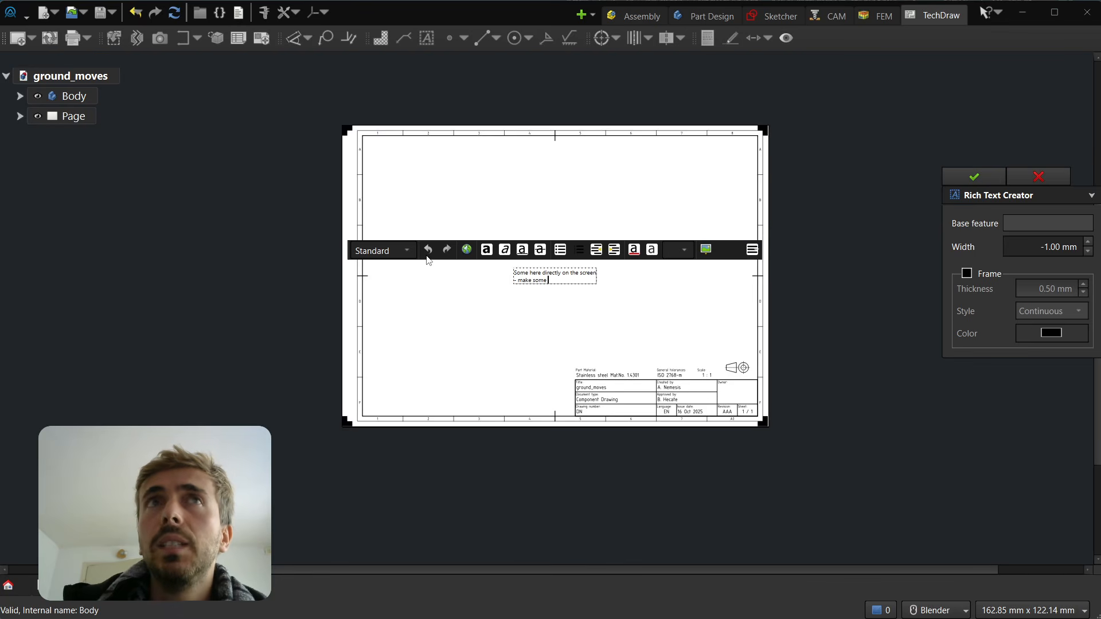
pyautogui.scroll(4, 571, 285)
pyautogui.scroll(3, 531, 270)
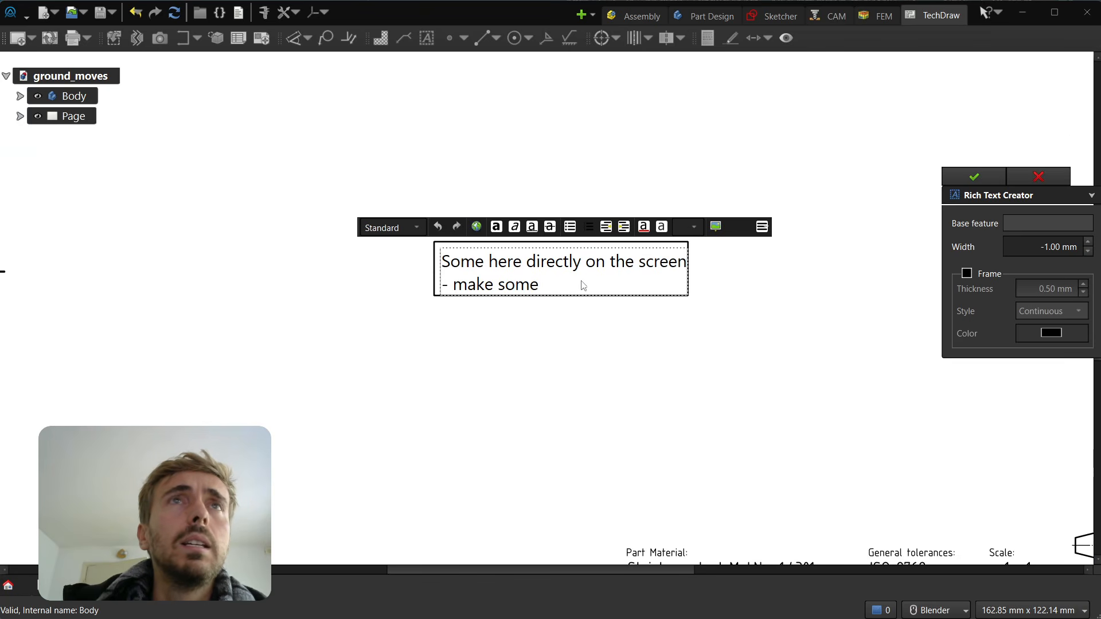
pyautogui.doubleClick(486, 261)
pyautogui.moveTo(486, 261)
pyautogui.mouseDown()
pyautogui.moveTo(583, 262)
pyautogui.moveTo(488, 263)
pyautogui.mouseUp()
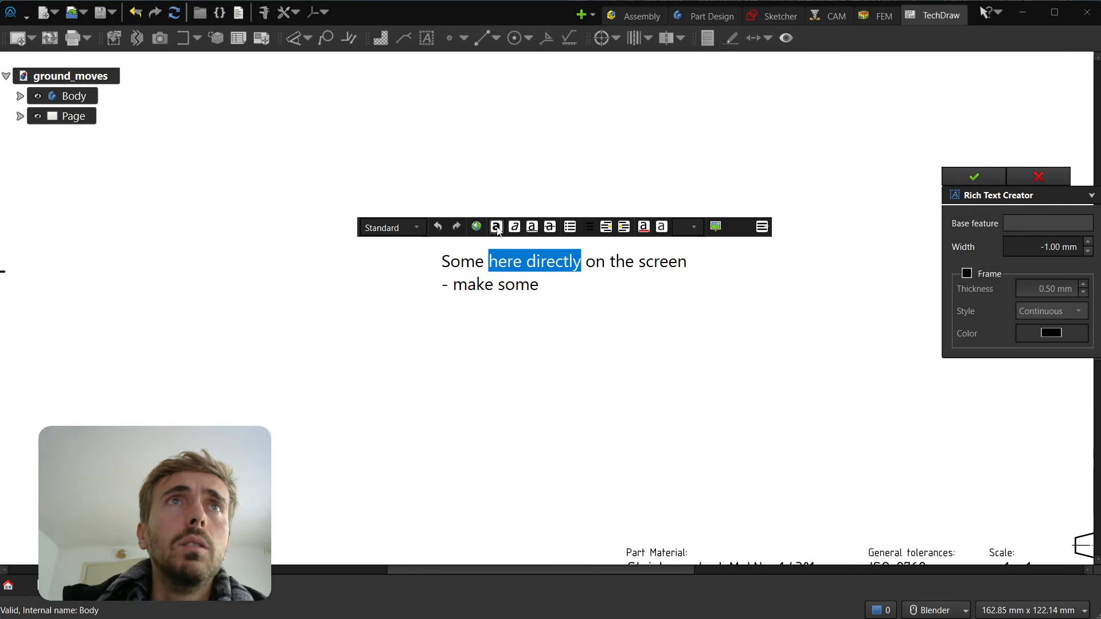
pyautogui.click(496, 227)
pyautogui.click(638, 263)
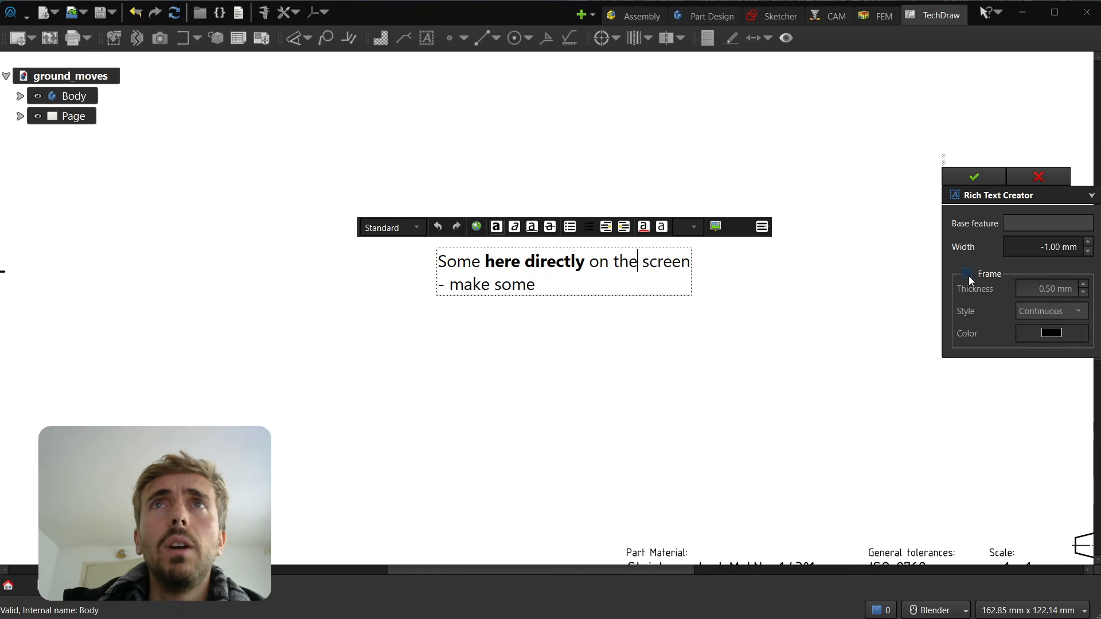
pyautogui.click(550, 285)
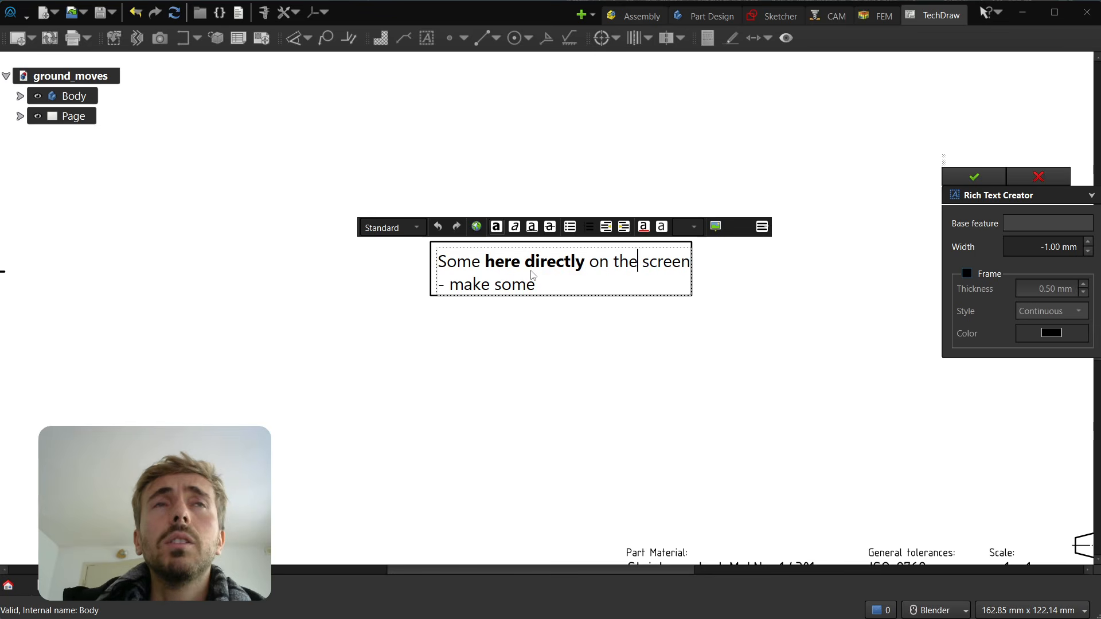
pyautogui.scroll(-3, 568, 288)
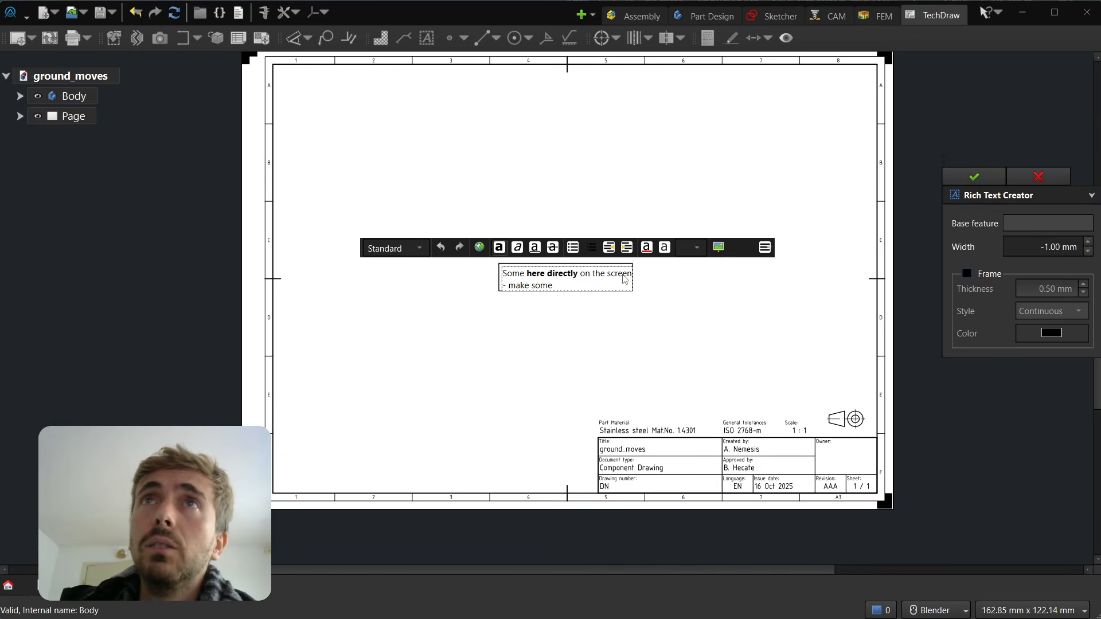
pyautogui.click(981, 177)
# Narrow the annotation's text box to about 83 mm and move it to the upper middle of the page.
pyautogui.moveTo(562, 287)
pyautogui.mouseDown()
pyautogui.moveTo(562, 195)
pyautogui.moveTo(594, 269)
pyautogui.moveTo(555, 232)
pyautogui.moveTo(475, 288)
pyautogui.moveTo(501, 261)
pyautogui.mouseUp()
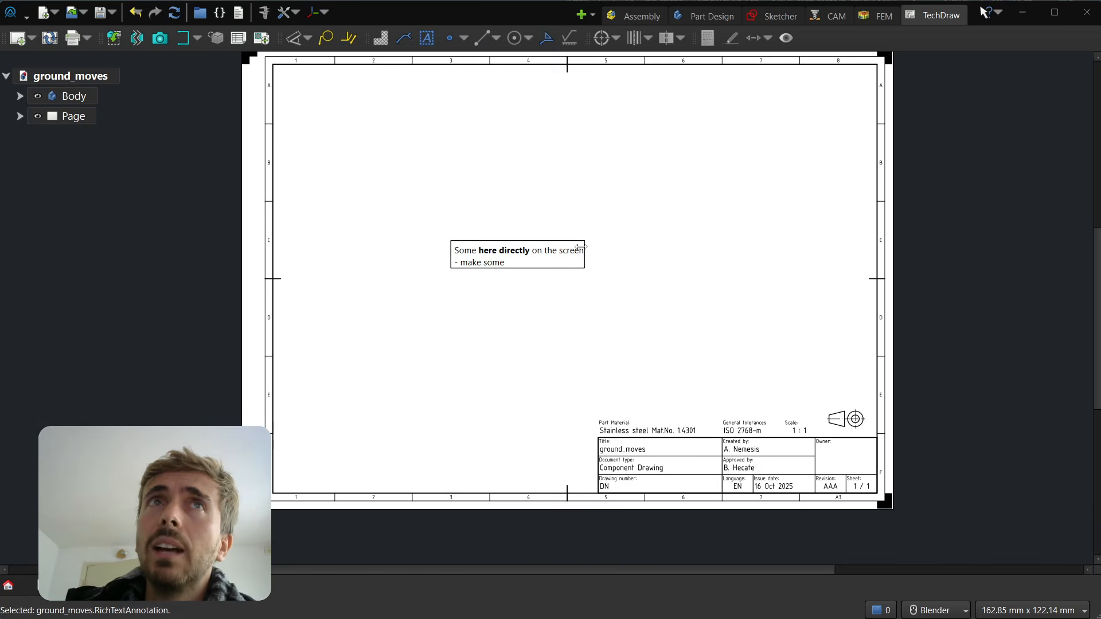
pyautogui.moveTo(584, 249)
pyautogui.mouseDown()
pyautogui.moveTo(762, 253)
pyautogui.moveTo(388, 284)
pyautogui.moveTo(583, 276)
pyautogui.mouseUp()
pyautogui.moveTo(488, 256); pyautogui.dragTo(600, 176)
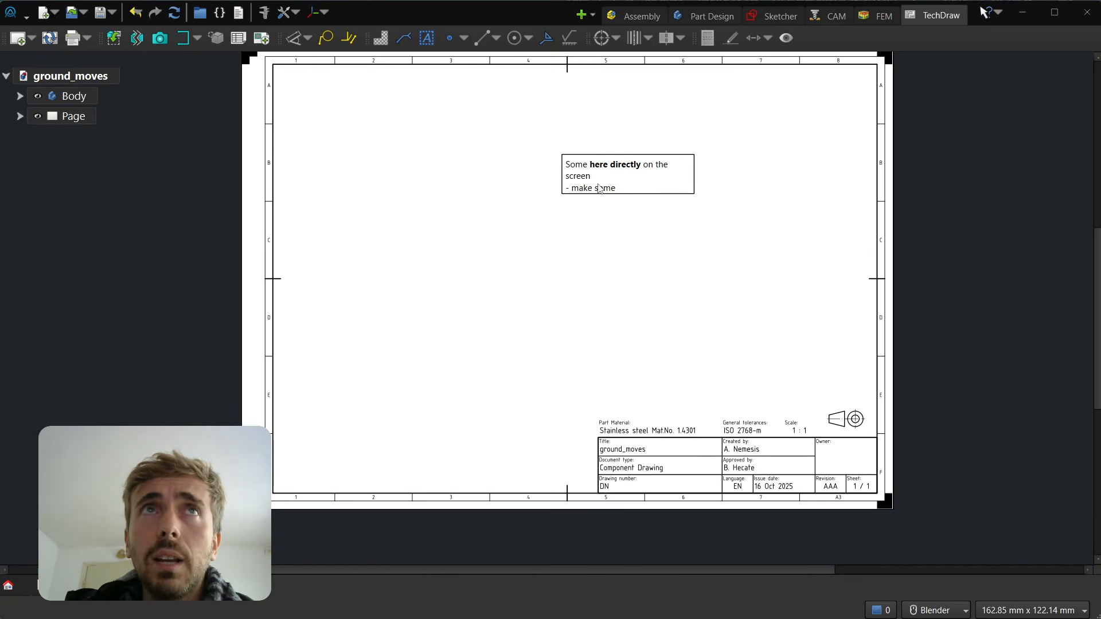
# Open the rich text annotation on the page for editing.
pyautogui.doubleClick(625, 186)
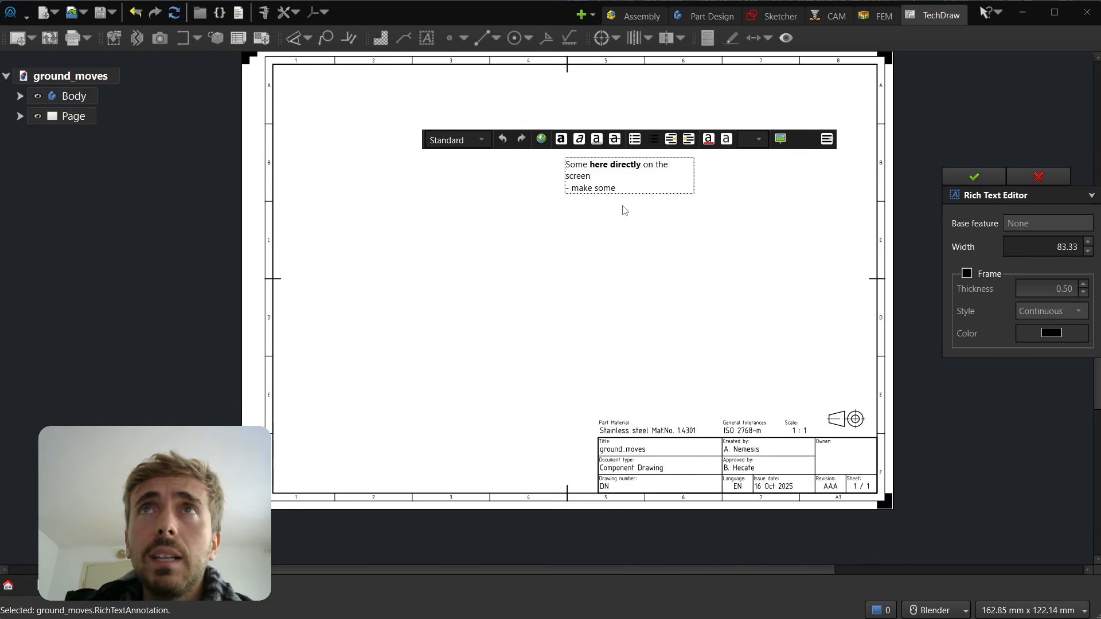
pyautogui.scroll(4, 772, 118)
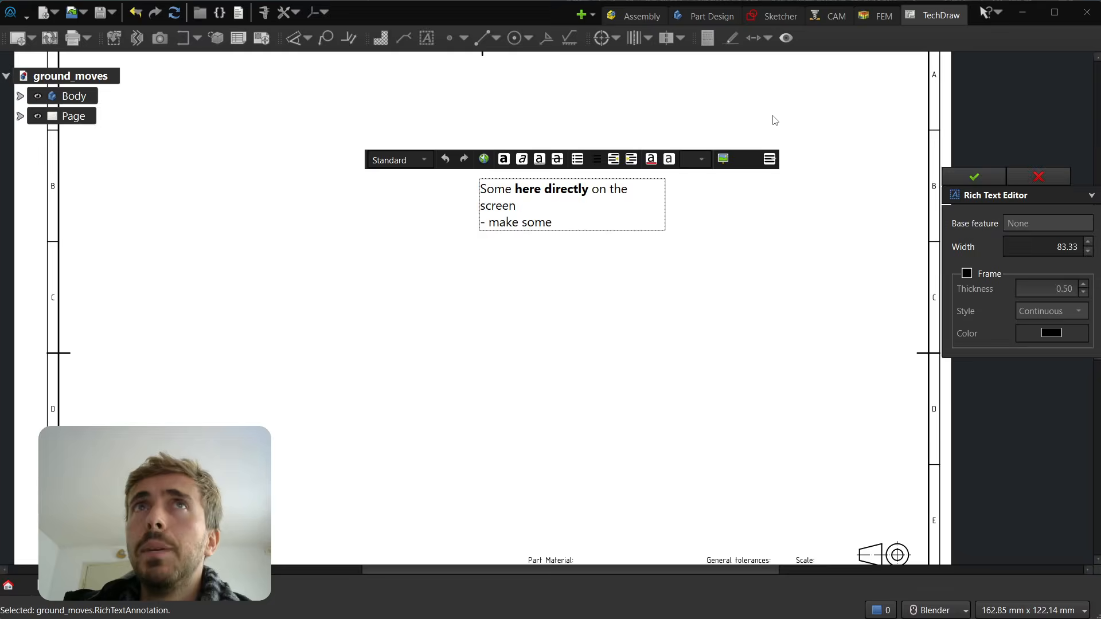